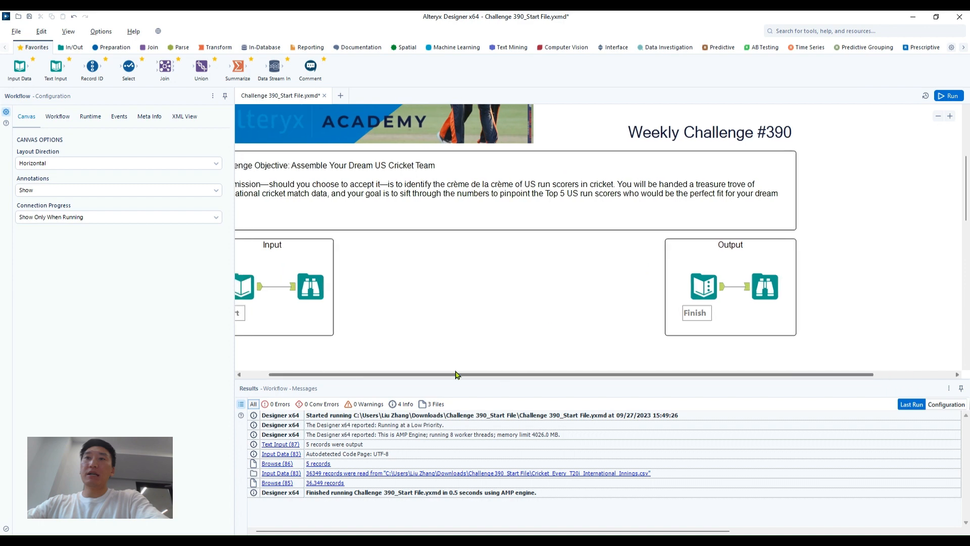
Step: Examine the input cricket data, checking the Match_ID, Team, Runs and Player_Name columns
left_click(374, 286)
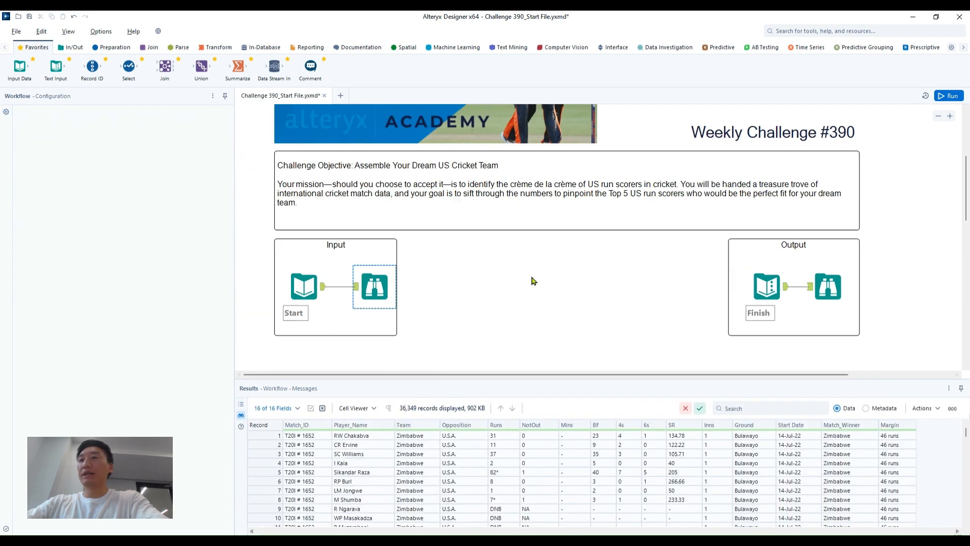
scroll(564, 285, "down", 3)
scroll(564, 285, "up", 1)
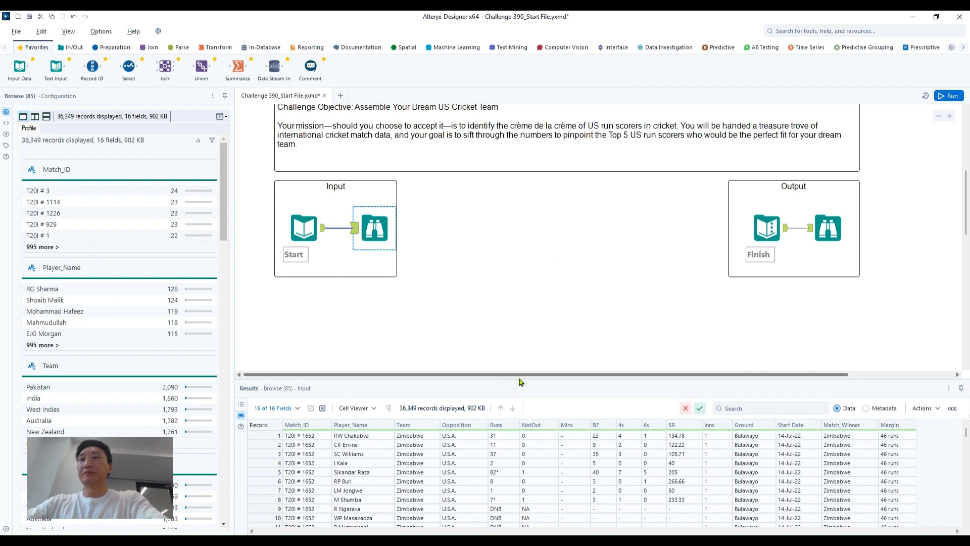
left_click_drag(523, 383, 518, 329)
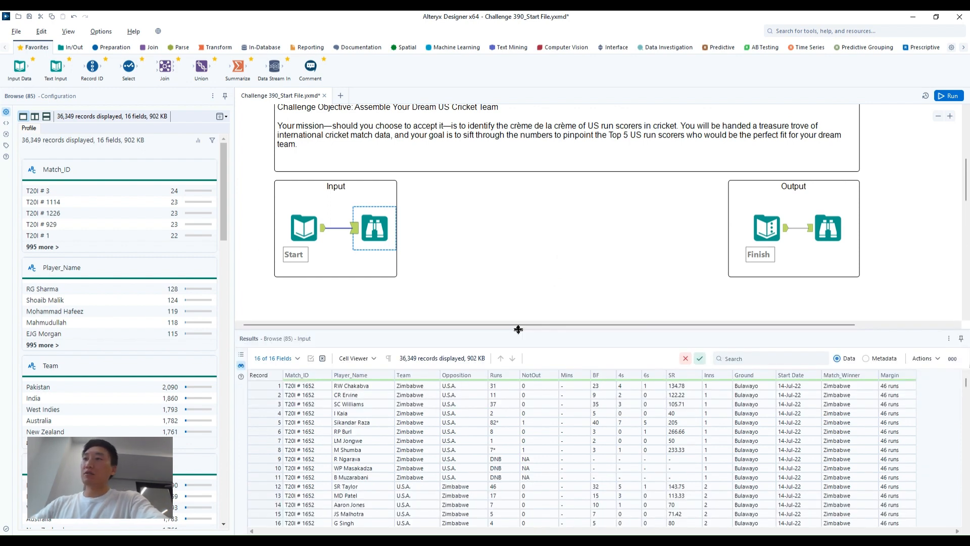
left_click_drag(309, 423, 309, 468)
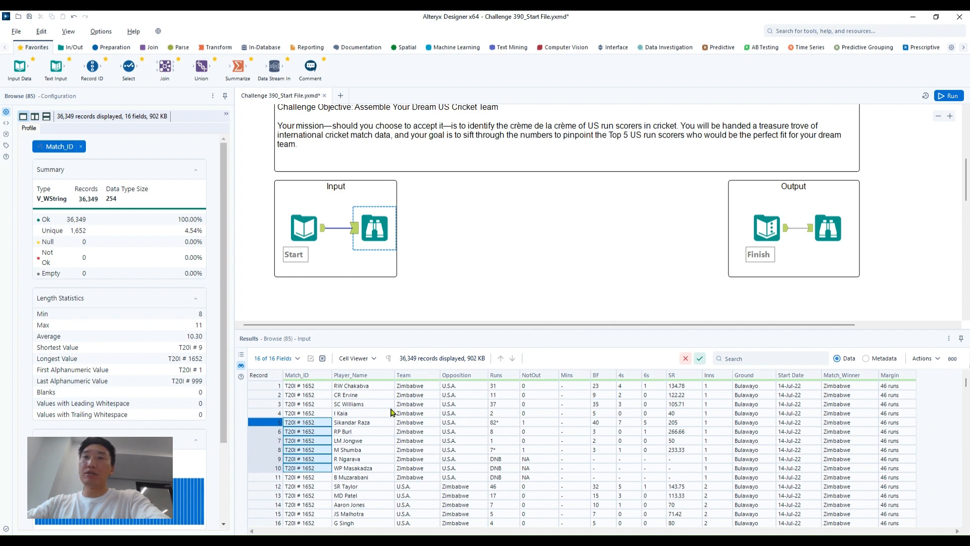
left_click_drag(424, 395, 422, 461)
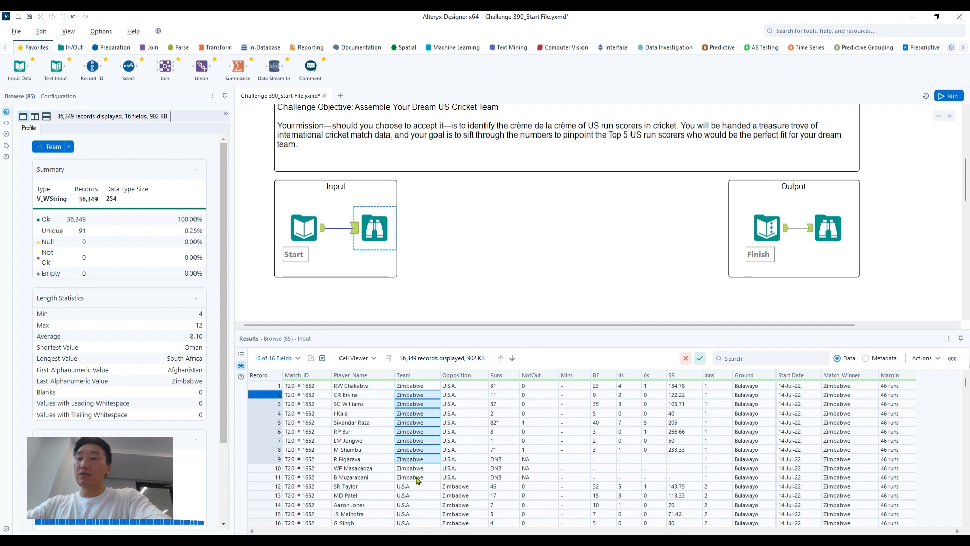
left_click_drag(415, 496, 413, 504)
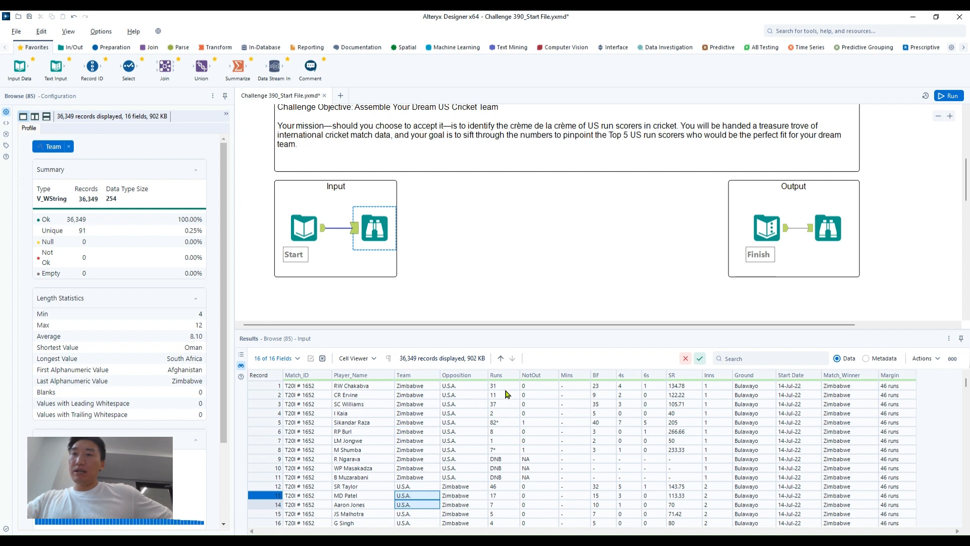
left_click_drag(505, 387, 508, 478)
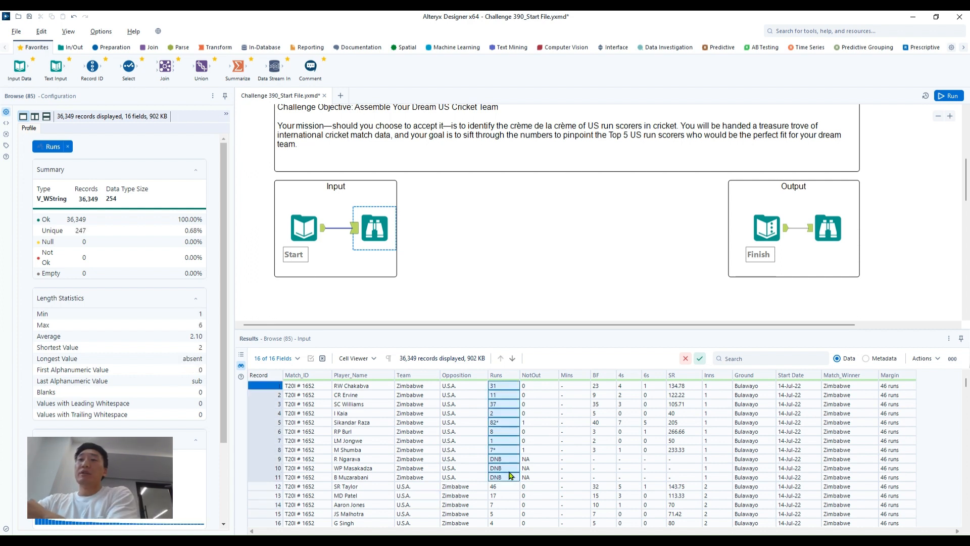
left_click_drag(364, 395, 368, 452)
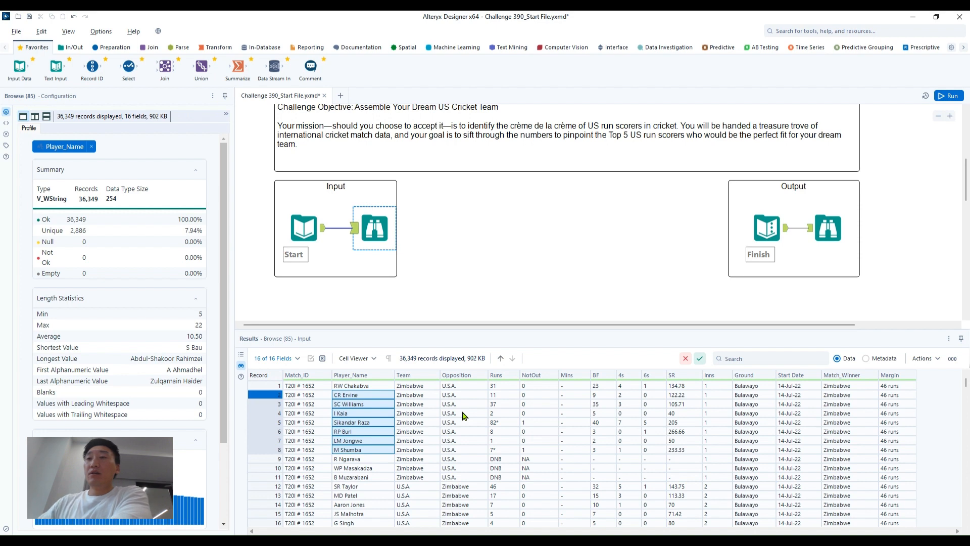
left_click_drag(500, 413, 506, 458)
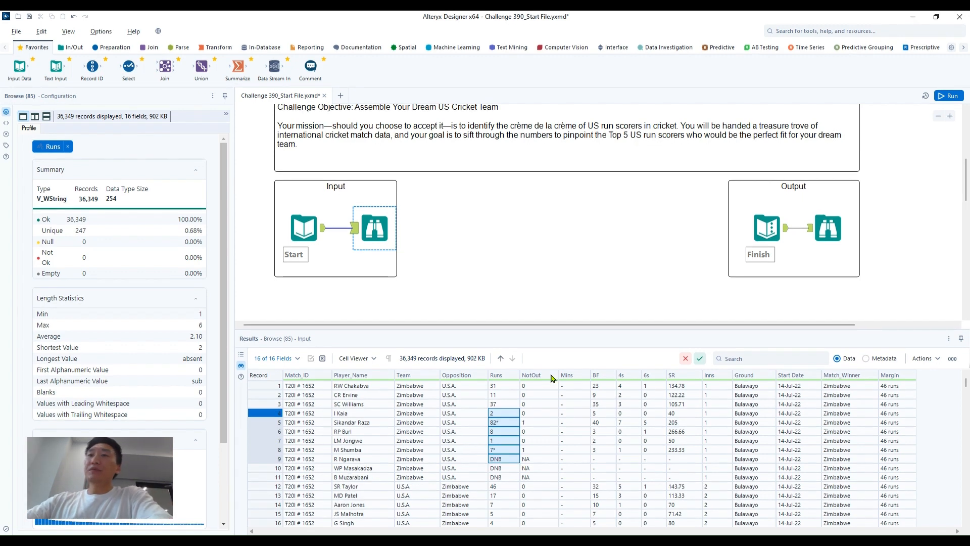
Step: Review the expected output's Player_Name and Sum_Runs columns in the Output section's Browse tool
scroll(566, 260, "down", 1)
key("ctrl+r")
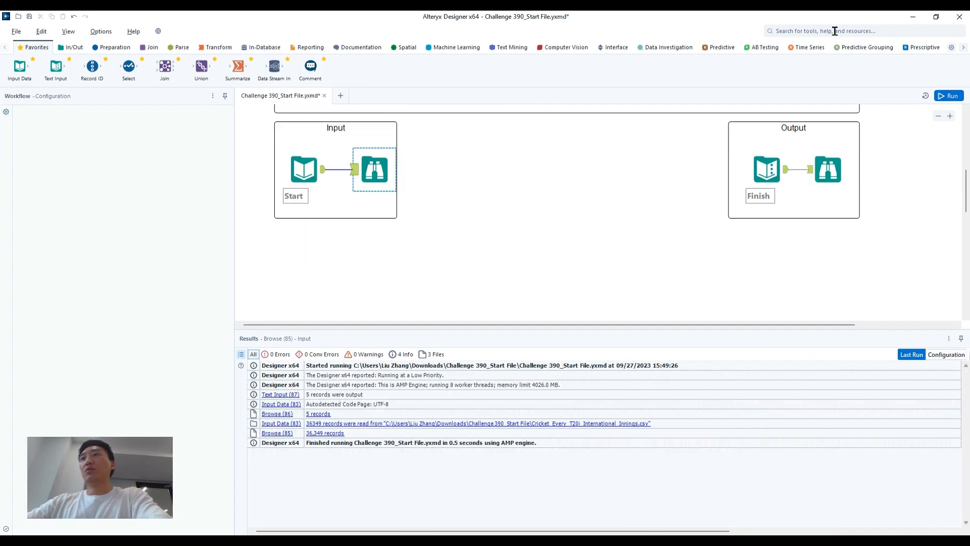
left_click(832, 162)
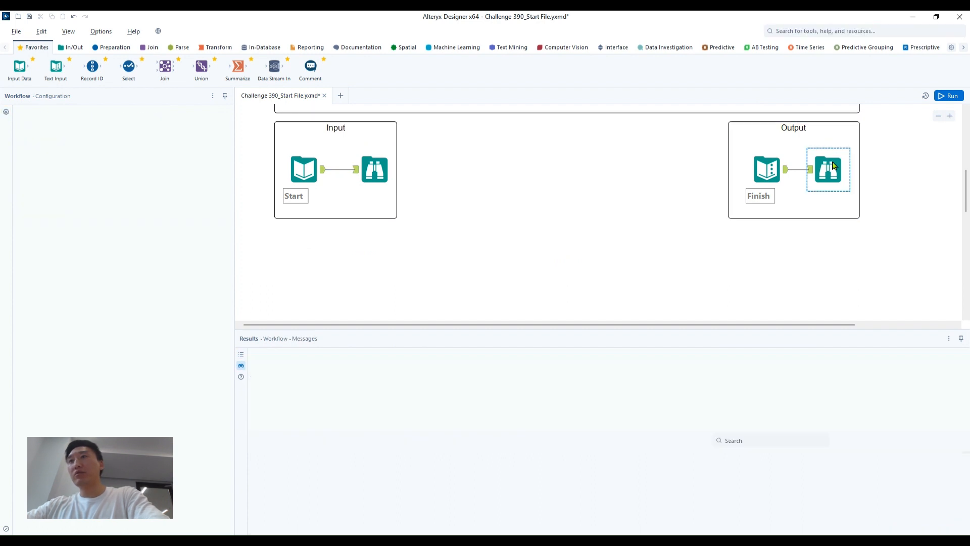
left_click_drag(303, 385, 319, 414)
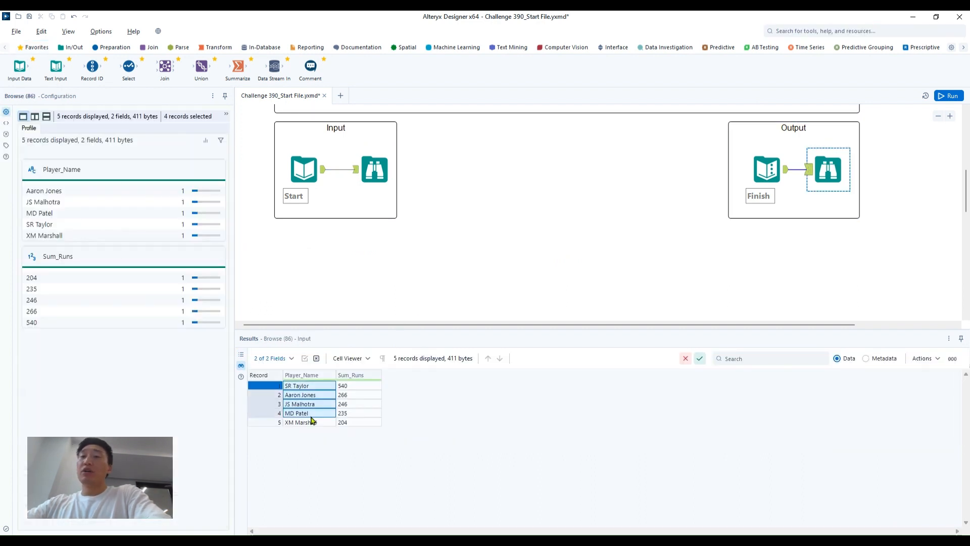
left_click(362, 395)
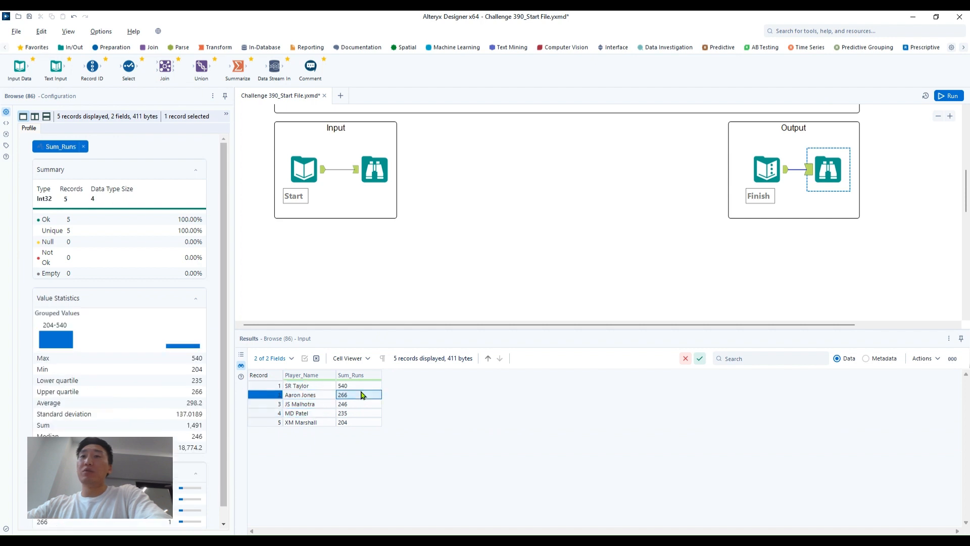
Step: Add a Filter tool below the Input section and connect the Start input data to it
left_click(842, 30)
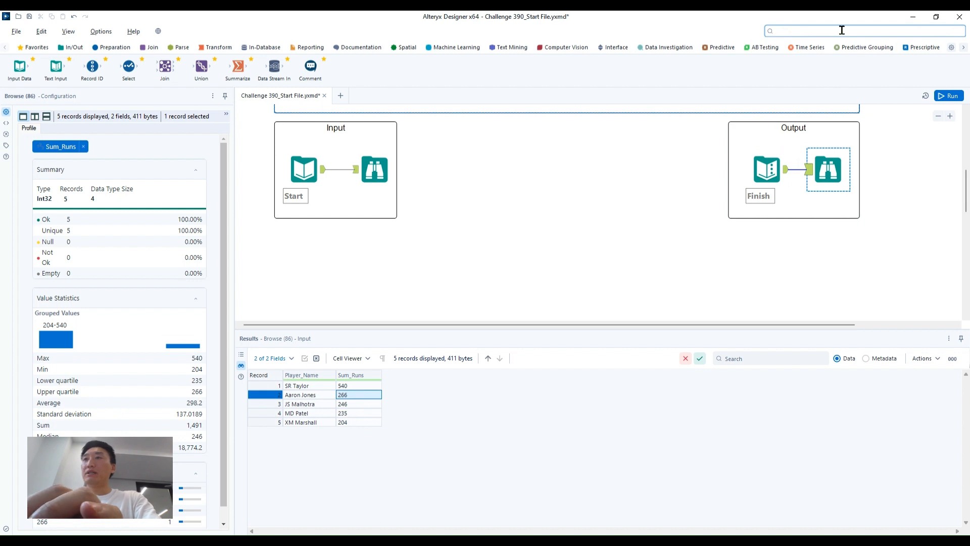
type("filter")
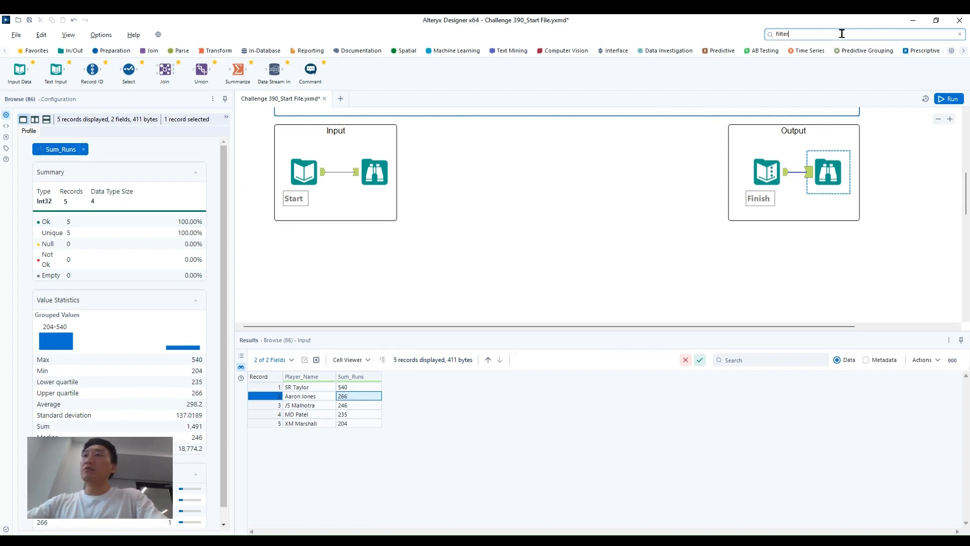
left_click_drag(804, 65, 376, 264)
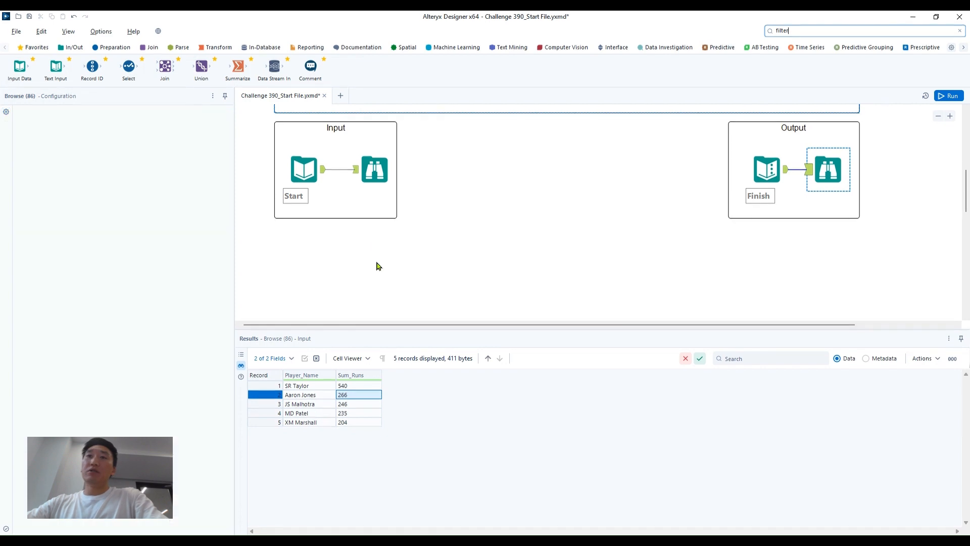
left_click_drag(326, 178, 356, 258)
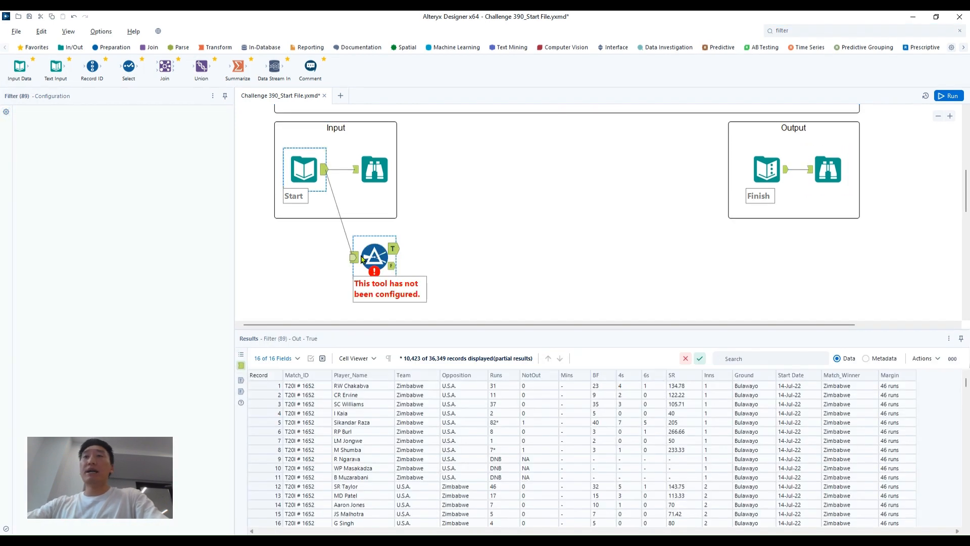
left_click(380, 254)
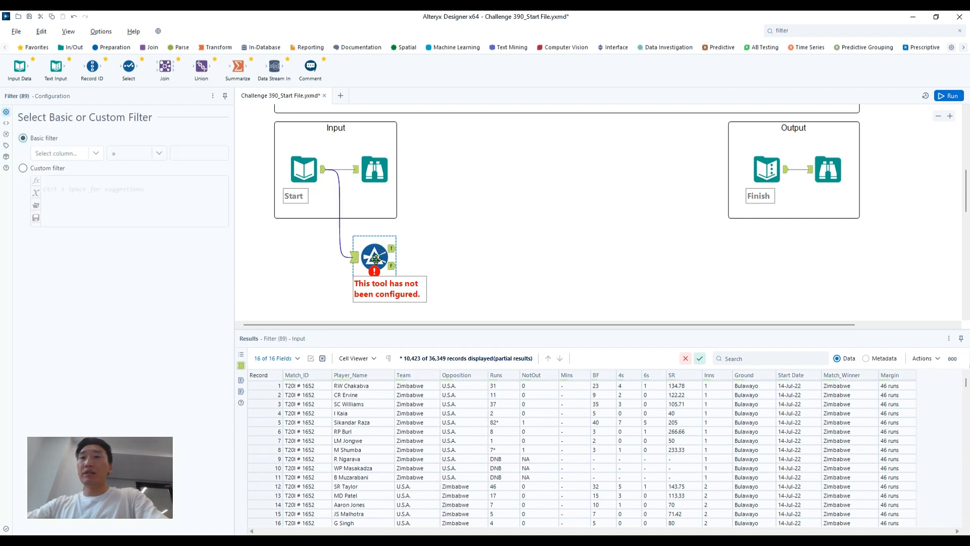
Step: Configure a basic filter where Team equals U.S.A., copying the value from the Team column, and run the workflow
scroll(416, 460, "down", 2)
right_click(413, 440)
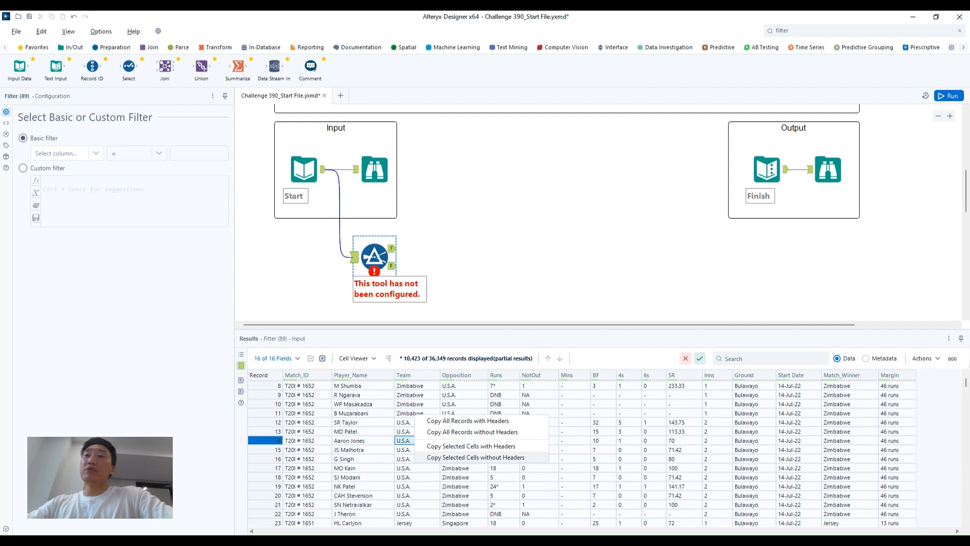
left_click(460, 457)
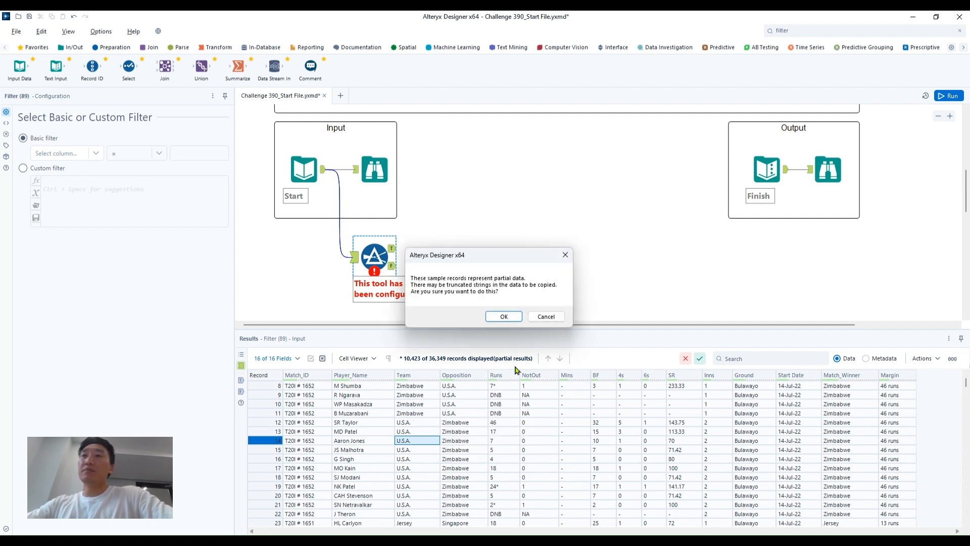
left_click(504, 316)
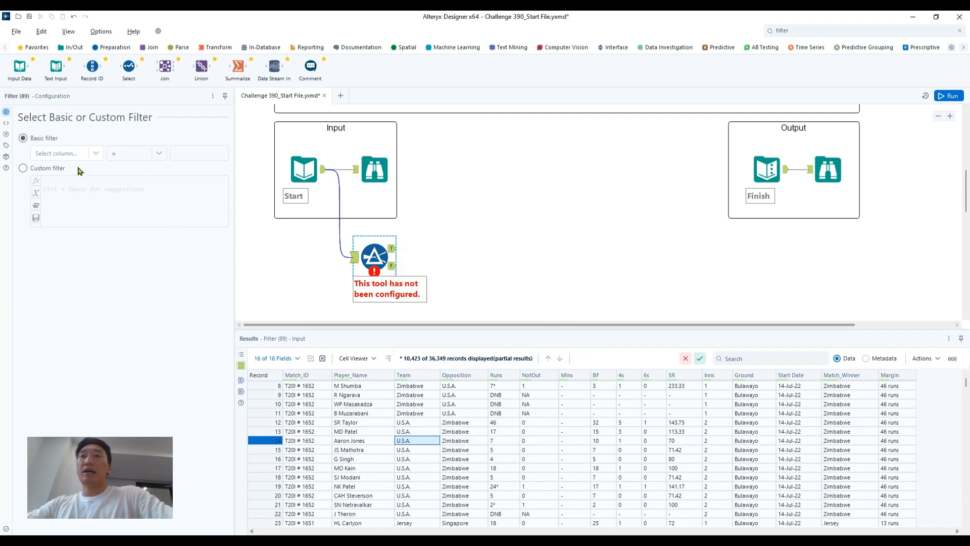
left_click(76, 156)
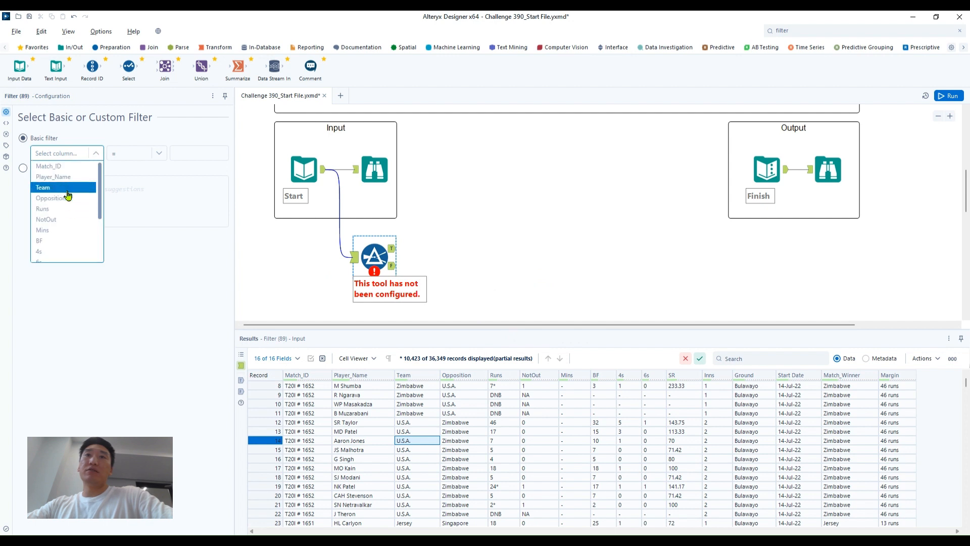
left_click(70, 195)
left_click(180, 155)
type("U.S.A.")
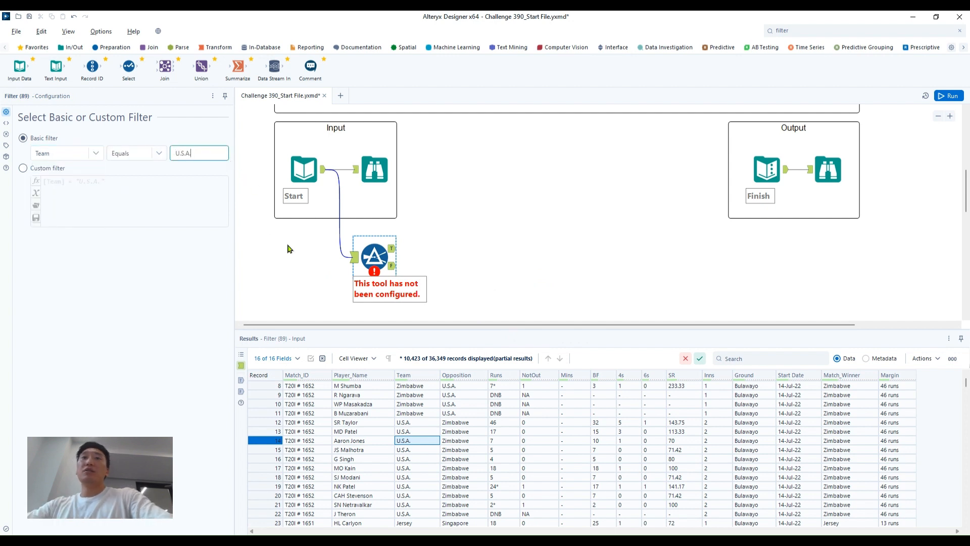
left_click(949, 96)
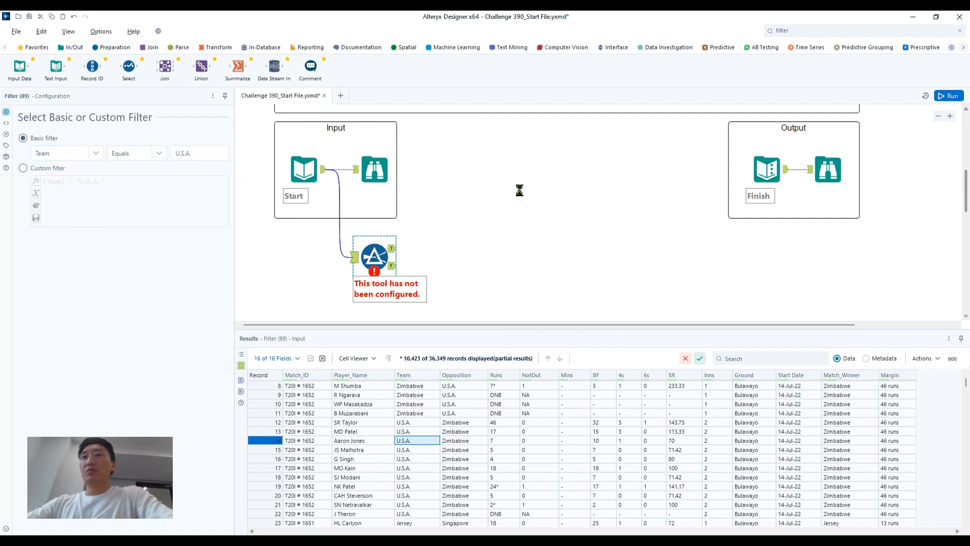
Step: Inspect the records in the filter's True output, especially the format of the Runs values
left_click(394, 256)
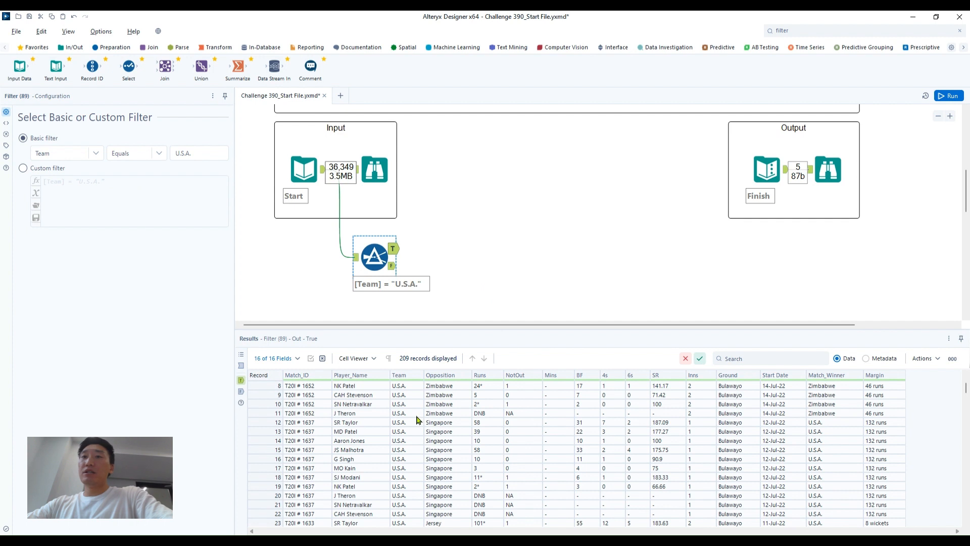
scroll(419, 417, "down", 3)
scroll(419, 417, "down", 6)
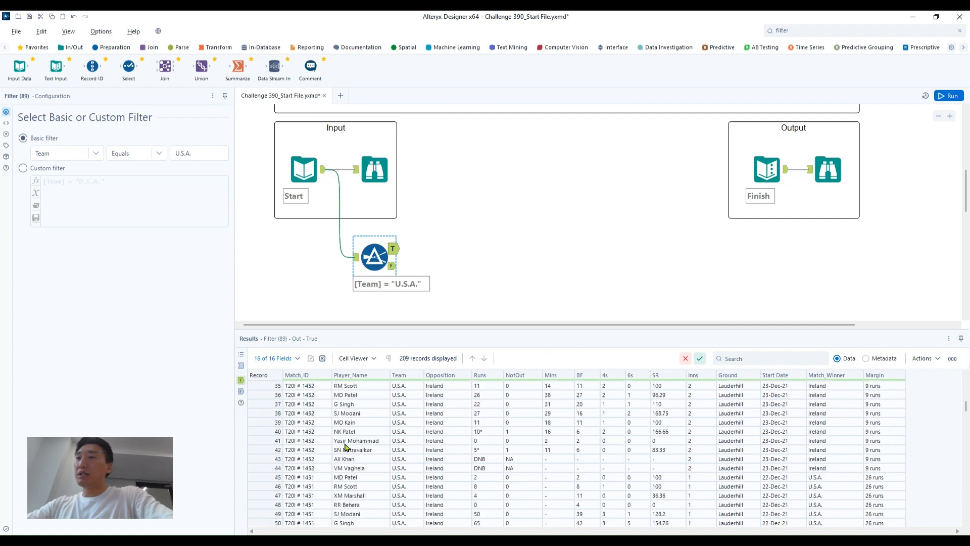
scroll(453, 443, "up", 1)
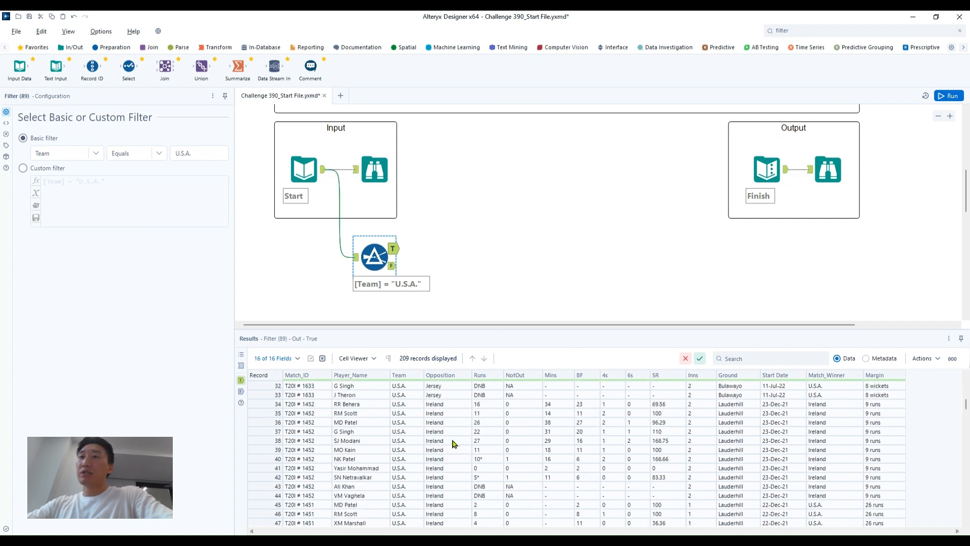
left_click_drag(494, 397, 498, 454)
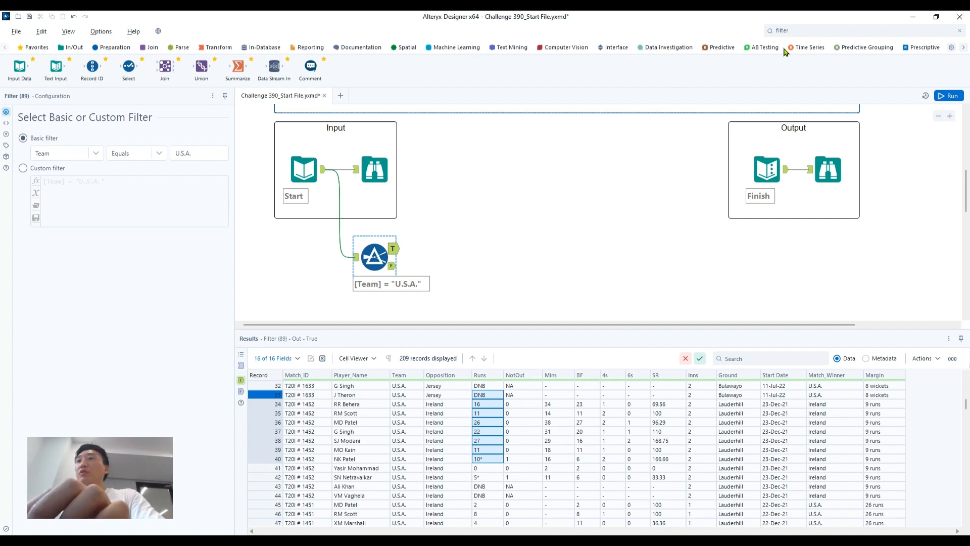
Step: Add a Formula tool connected to the filter's True output
double_click(799, 29)
type("for")
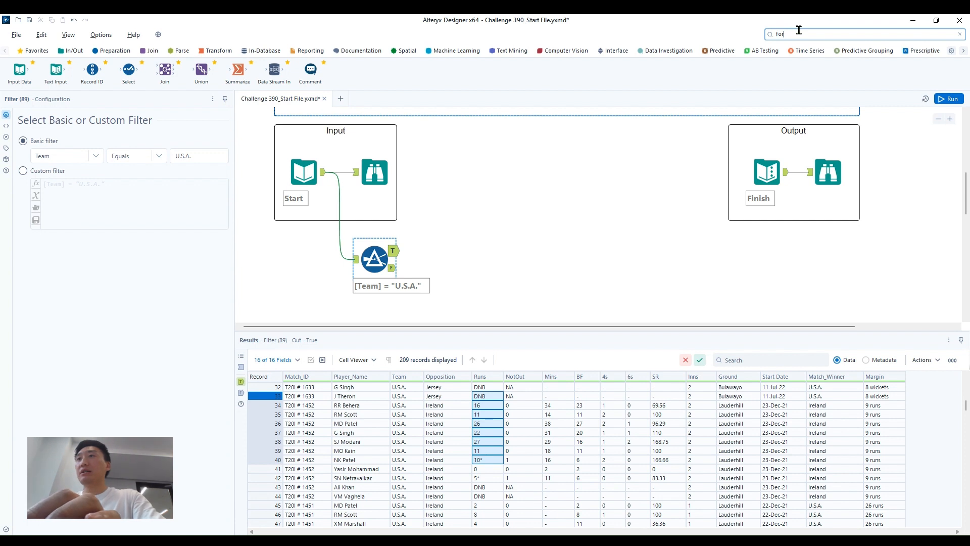
left_click_drag(800, 57, 459, 251)
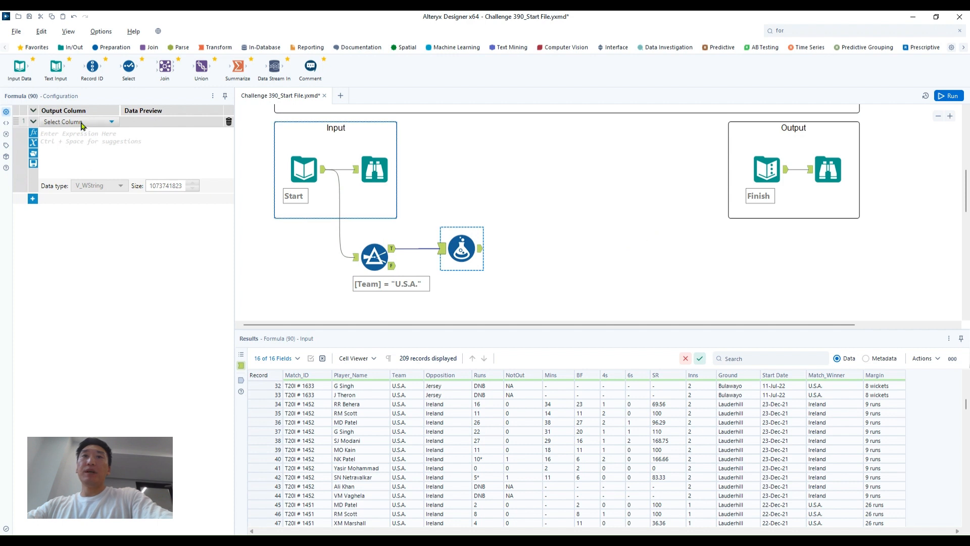
Step: Create a formula output column named "Runs in Number" with data type Int16 and start its expression
left_click(79, 122)
left_click(72, 131)
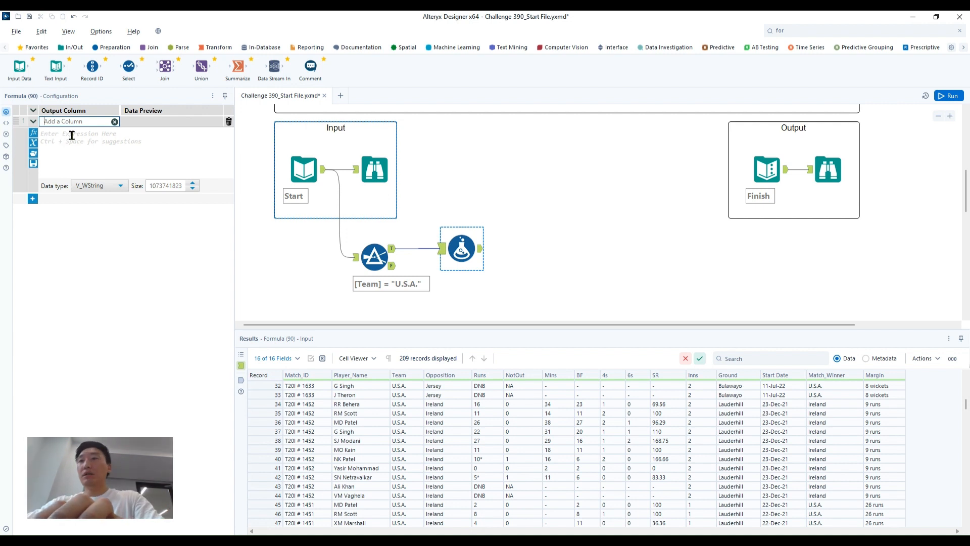
type("Runs in Number")
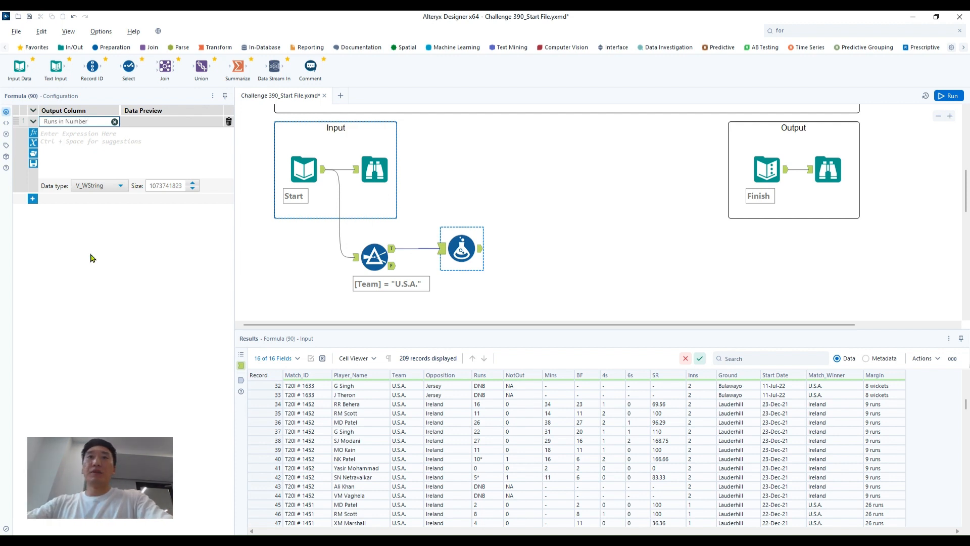
left_click(101, 187)
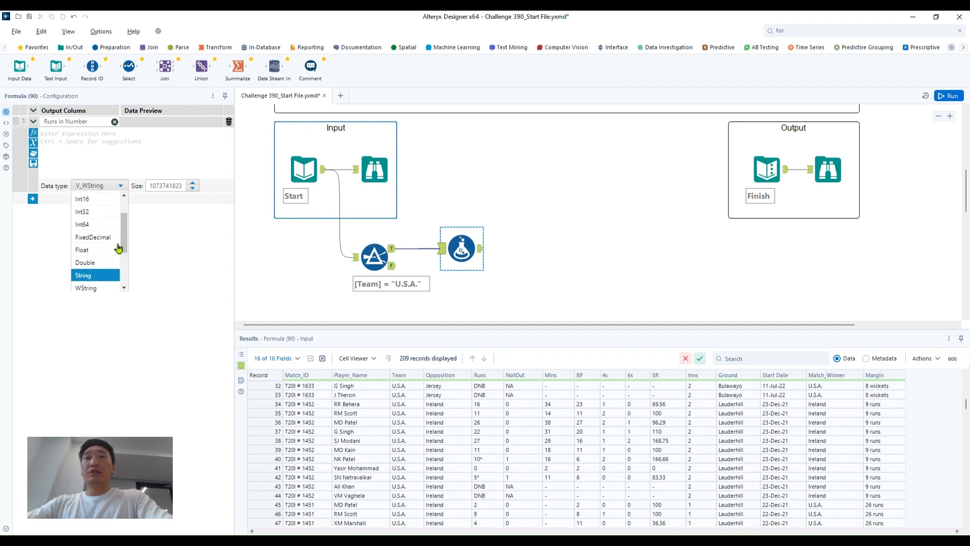
scroll(107, 243, "up", 2)
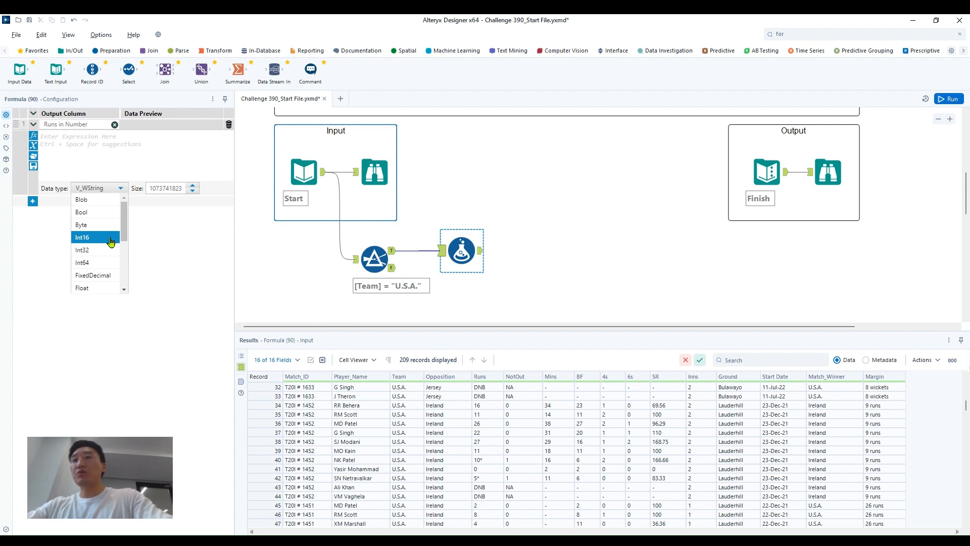
left_click(111, 243)
left_click(138, 146)
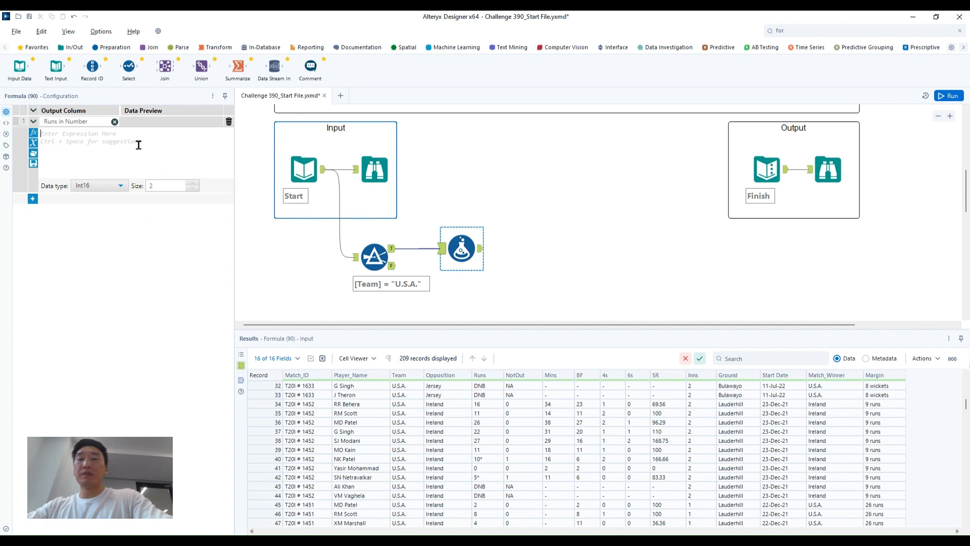
Step: Replace the formula's output column name with "Dummy" and keep its data type as V_WString
scroll(492, 422, "up", 4)
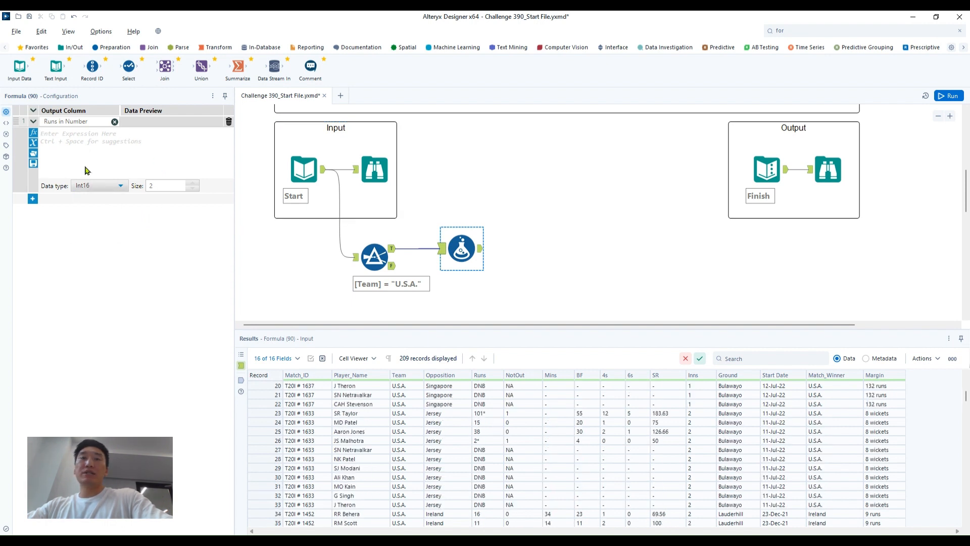
left_click(114, 122)
left_click(67, 123)
left_click(67, 131)
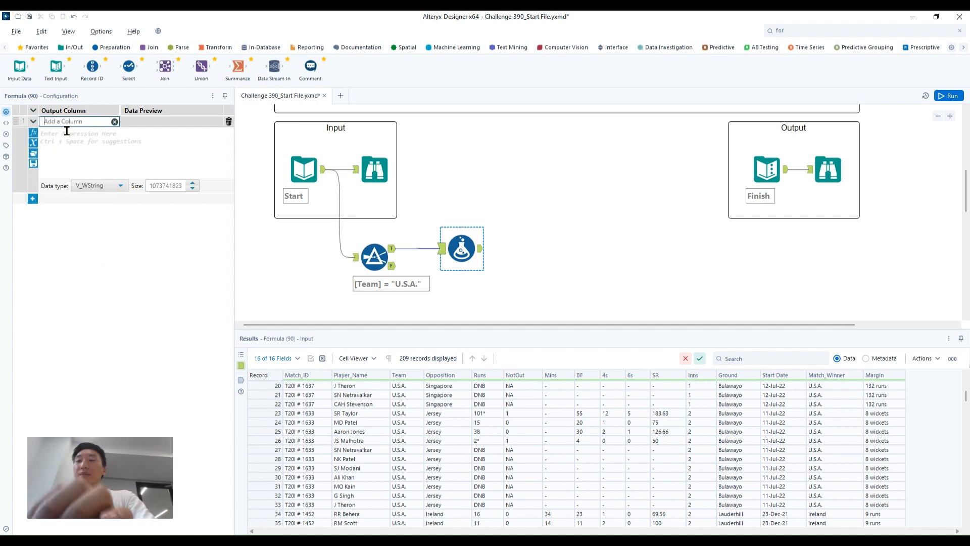
type("Dummy")
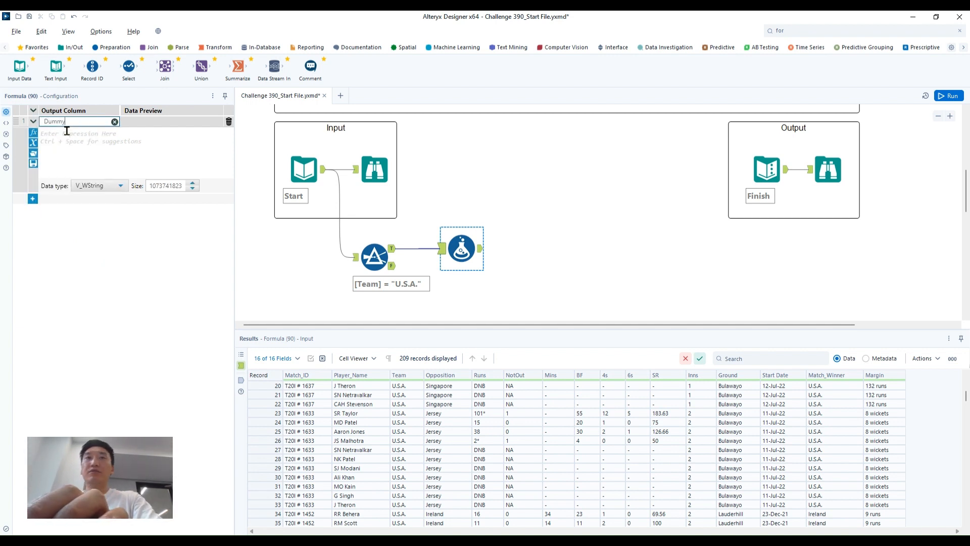
left_click(98, 186)
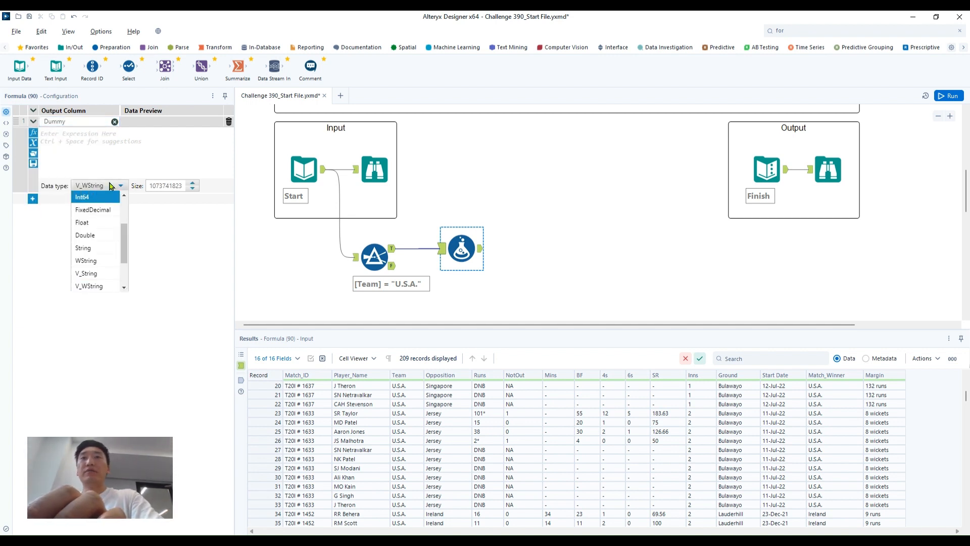
left_click(100, 156)
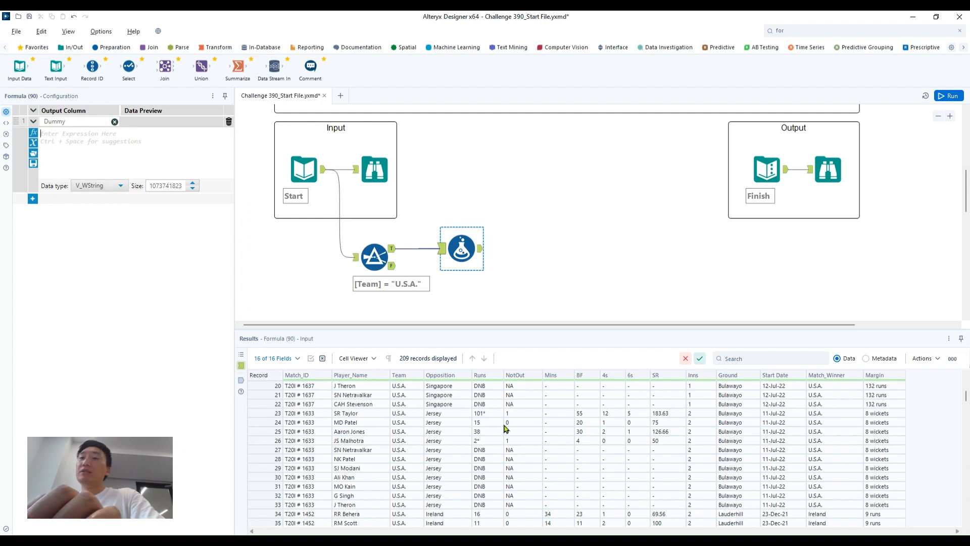
Step: Start the Dummy expression with the REGEX_Replace function, using [Runs] as its string argument
left_click_drag(485, 413, 486, 435)
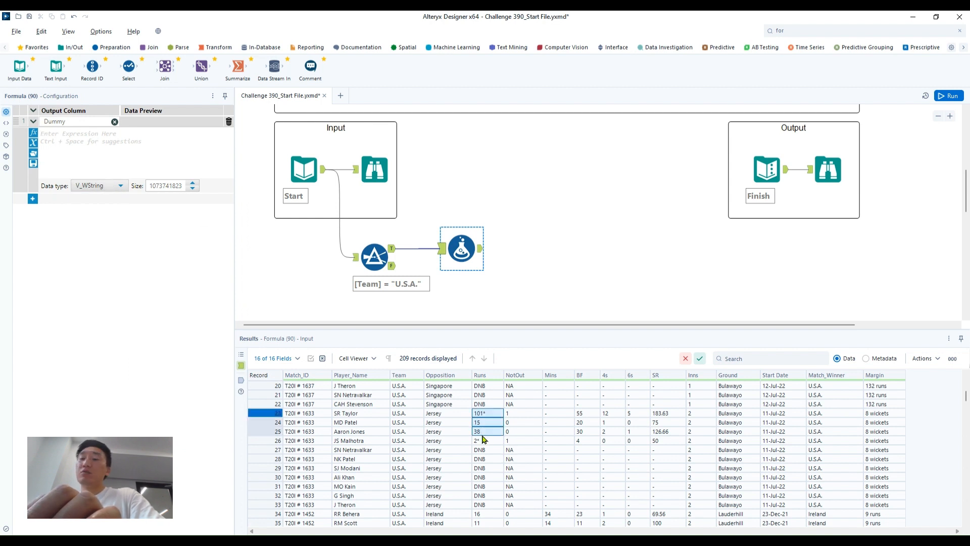
left_click(118, 152)
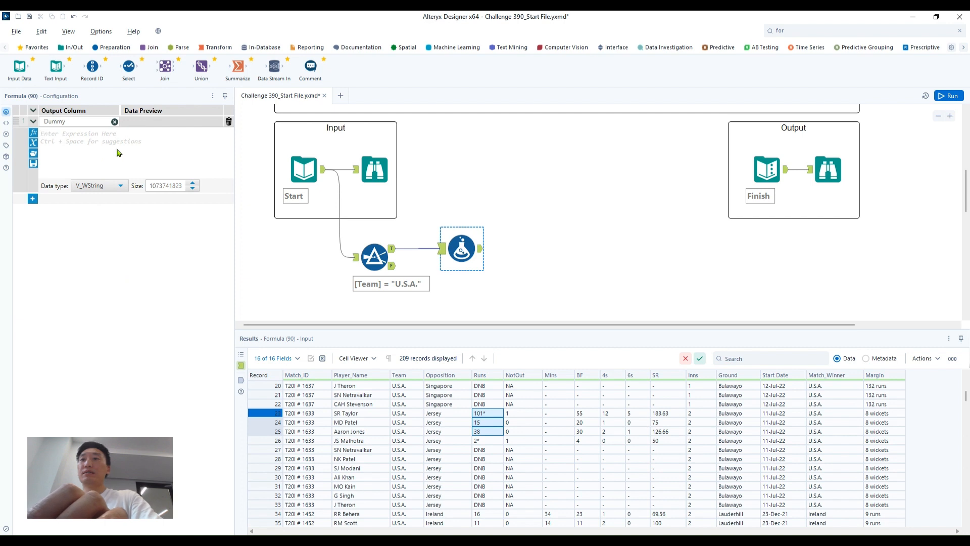
type("rege")
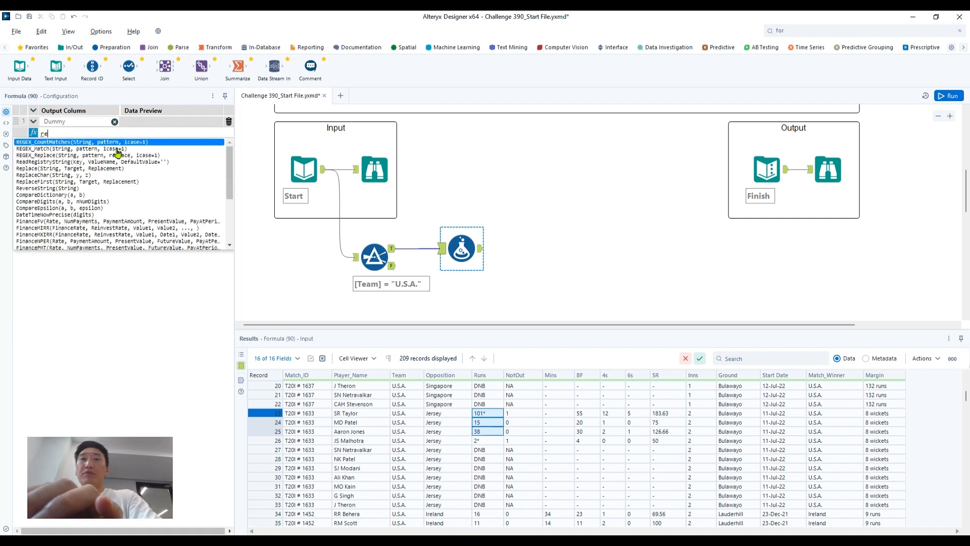
double_click(118, 156)
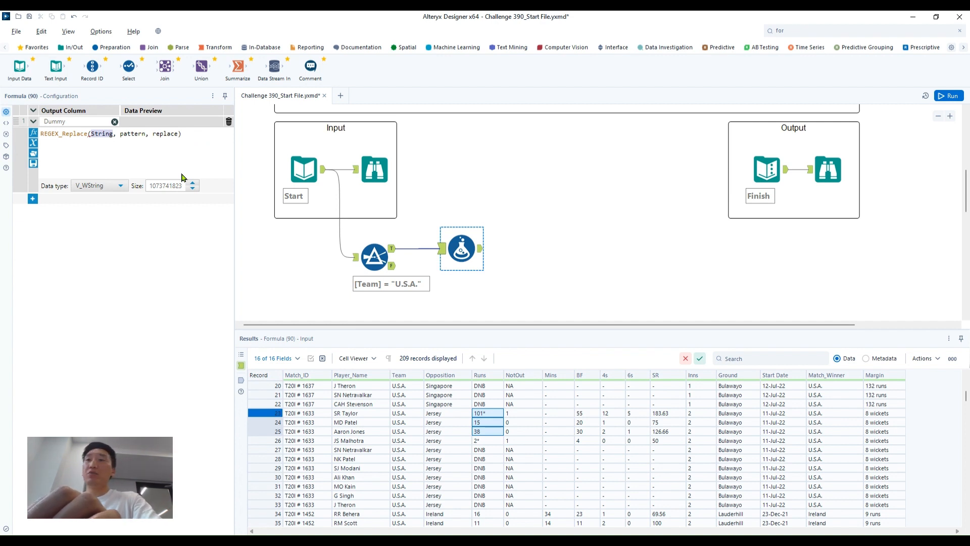
type("run")
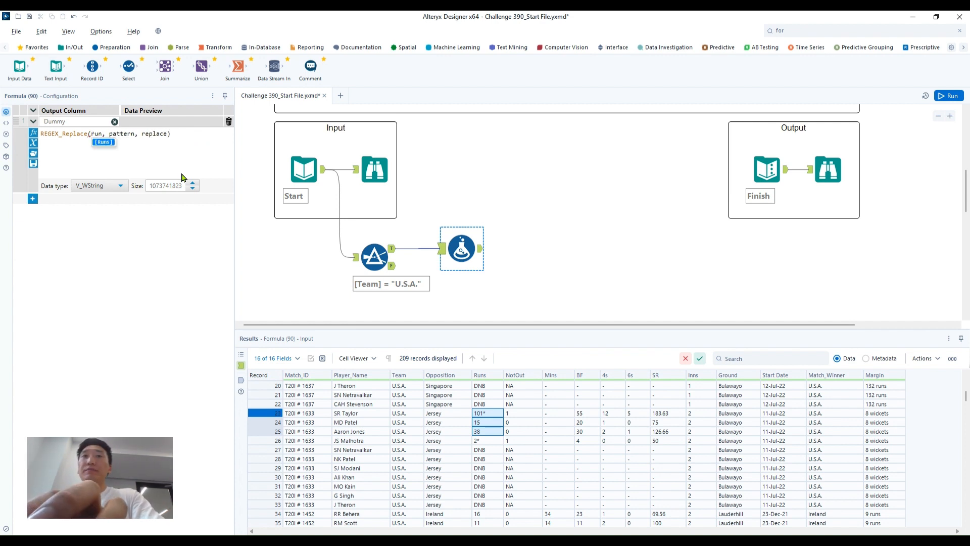
key("Return")
Step: Set the REGEX_Replace pattern to '^(\d+).*' to capture the leading digits of the runs
double_click(130, 133)
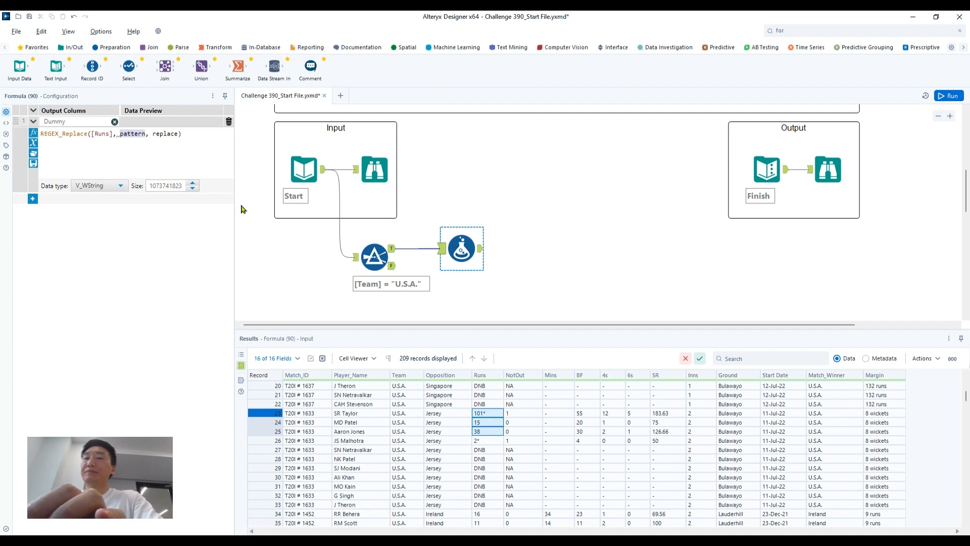
type("''")
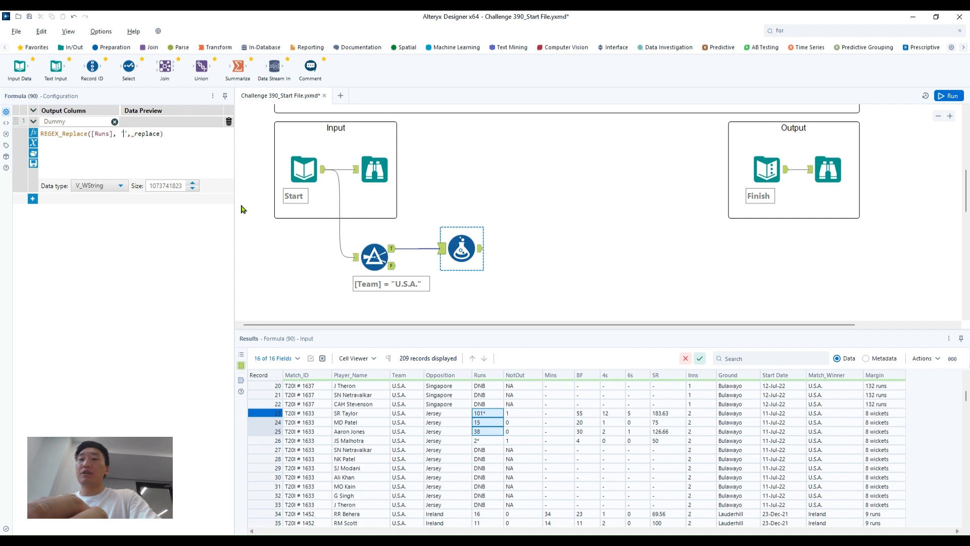
type("^")
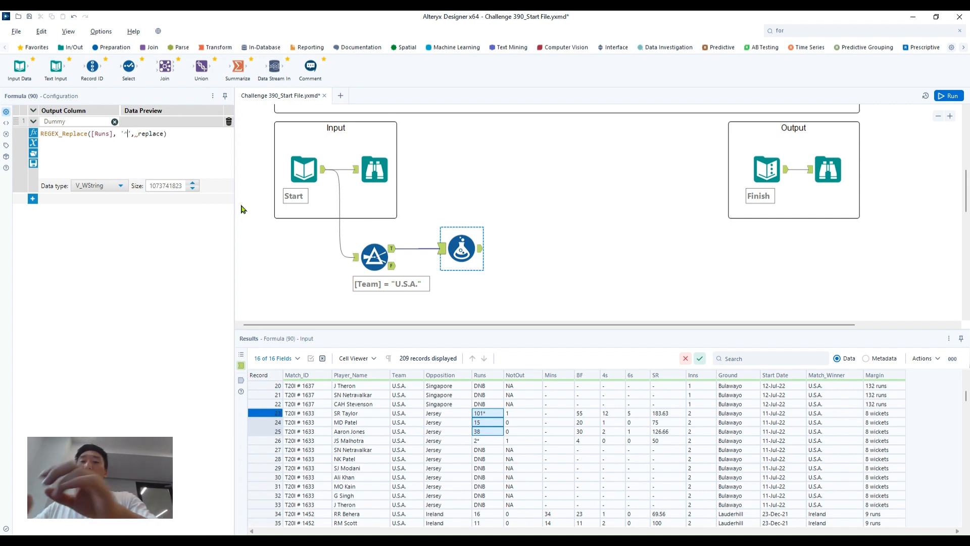
type("()")
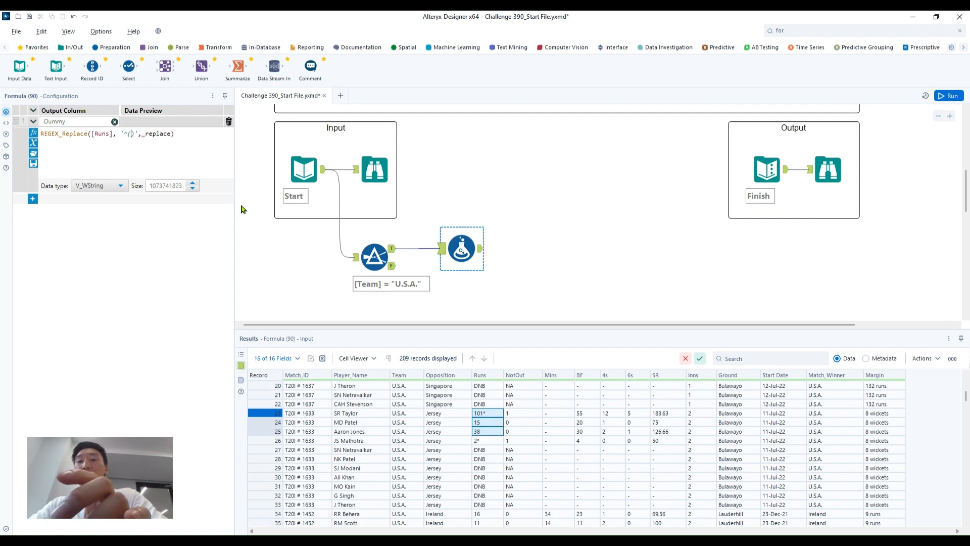
type("\\d")
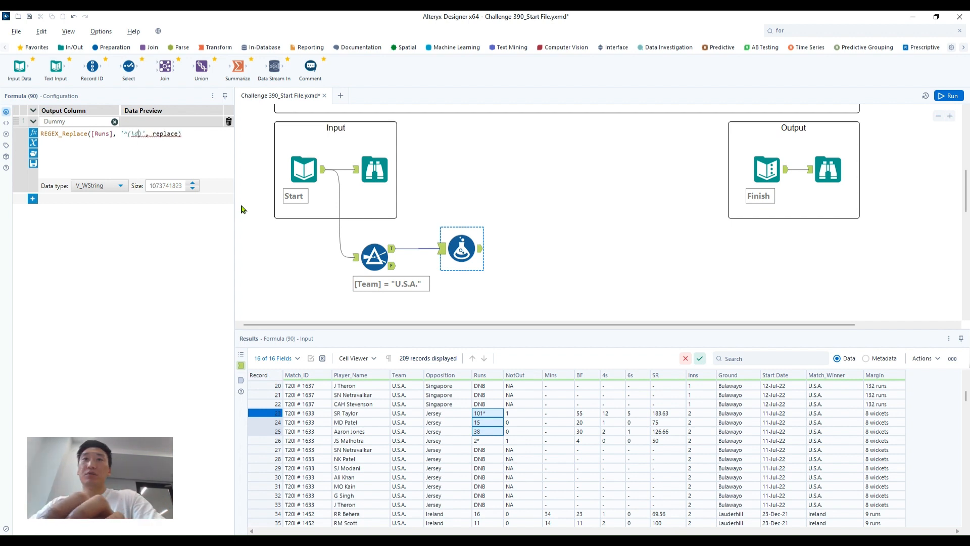
type("+")
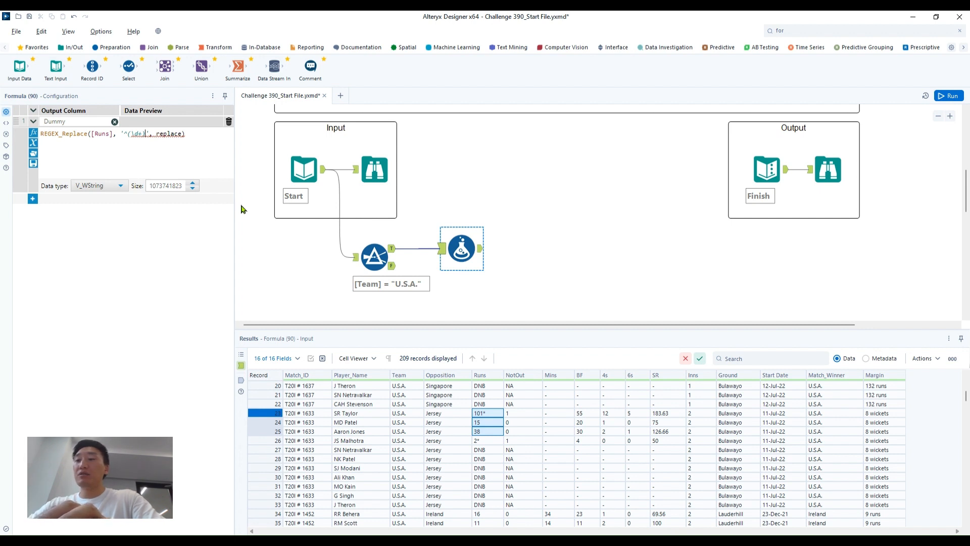
type(".*")
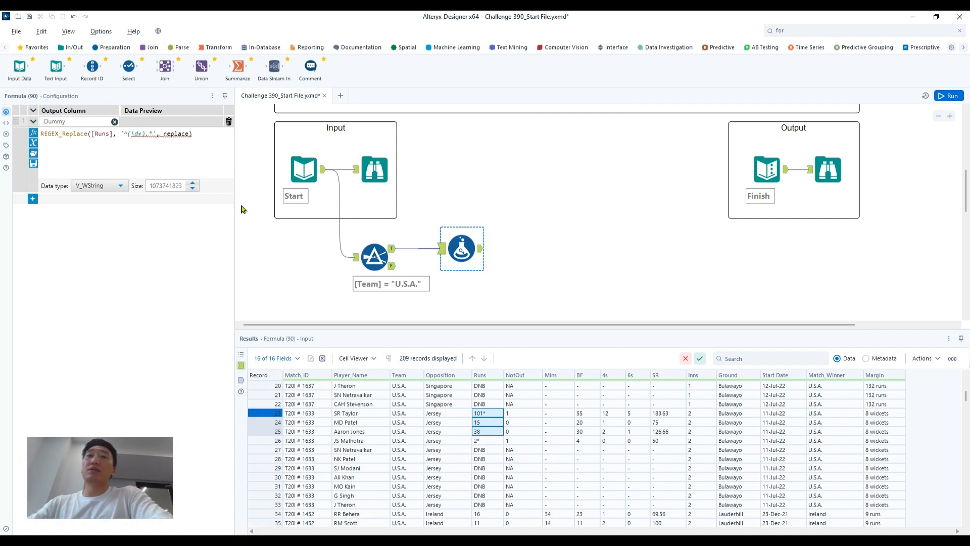
Step: Set the REGEX_Replace replacement to '$1' and run the workflow
double_click(175, 133)
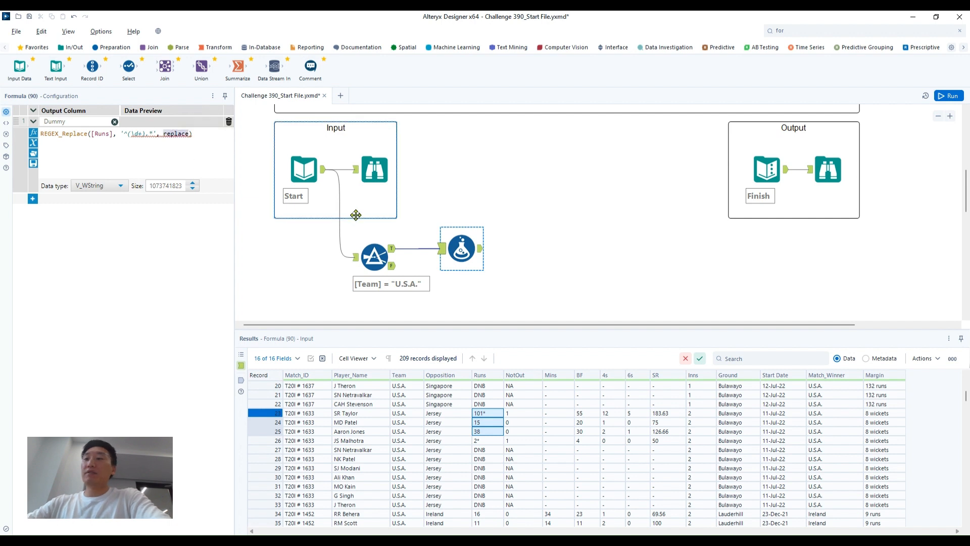
type("'$1")
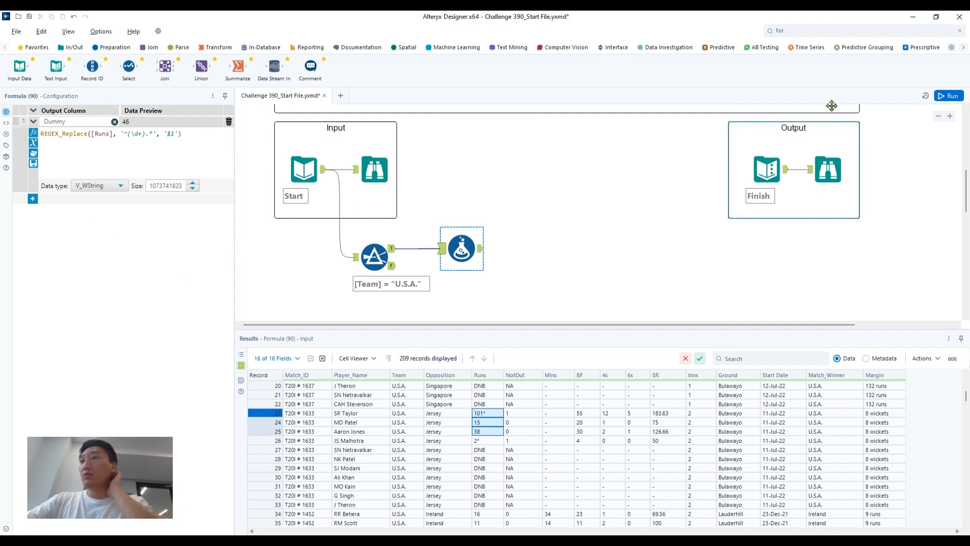
left_click(949, 96)
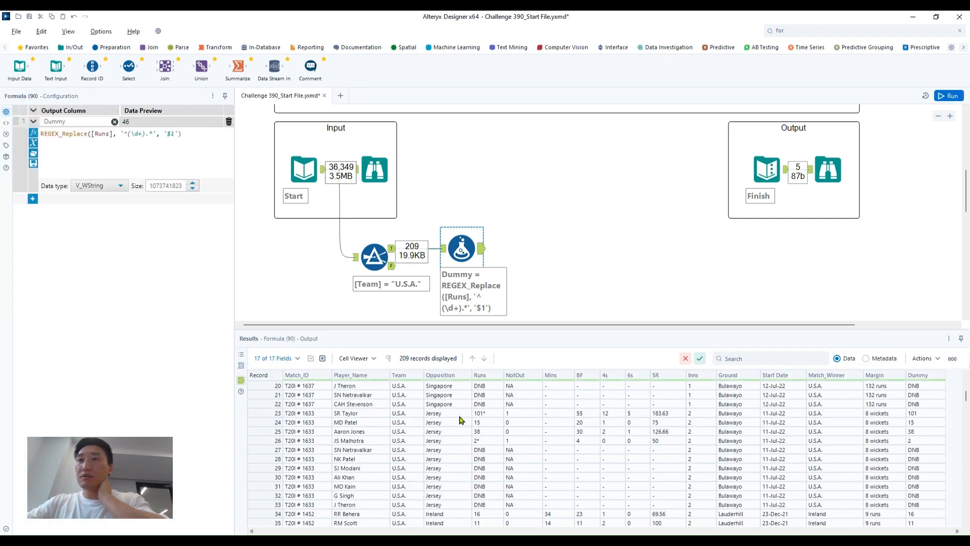
Step: Compare the Dummy column with the original Runs values in the formula output, especially the DNB and asterisked records
scroll(938, 437, "down", 7)
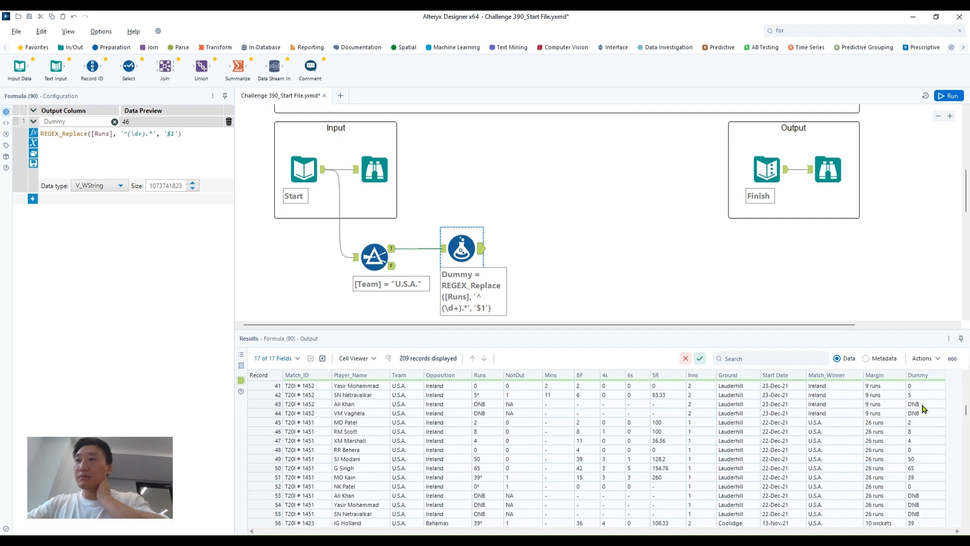
left_click_drag(922, 404, 923, 414)
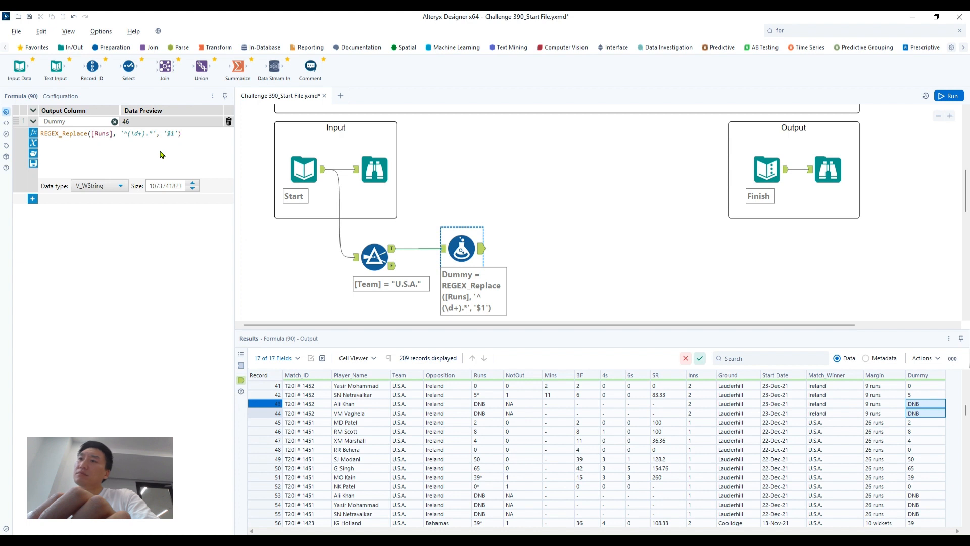
left_click(485, 406)
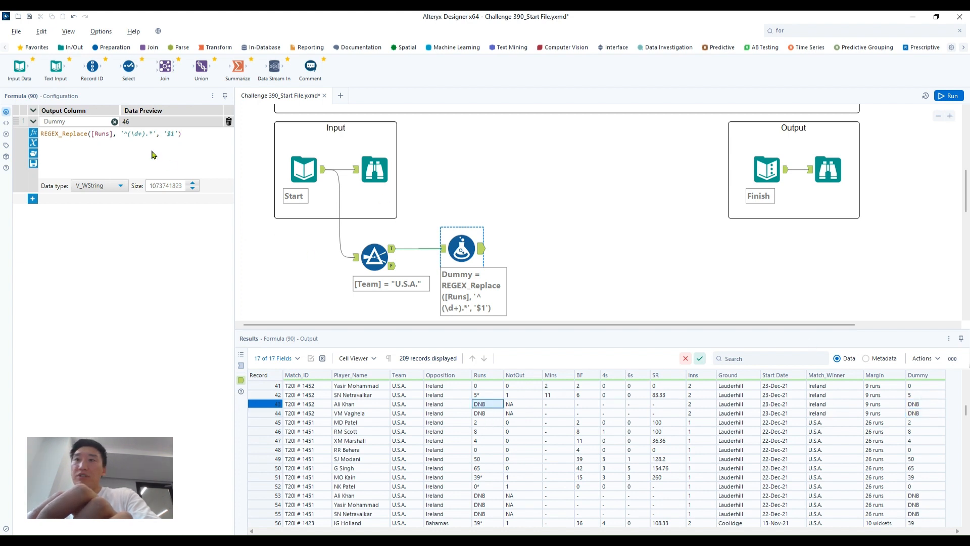
left_click_drag(487, 398, 486, 450)
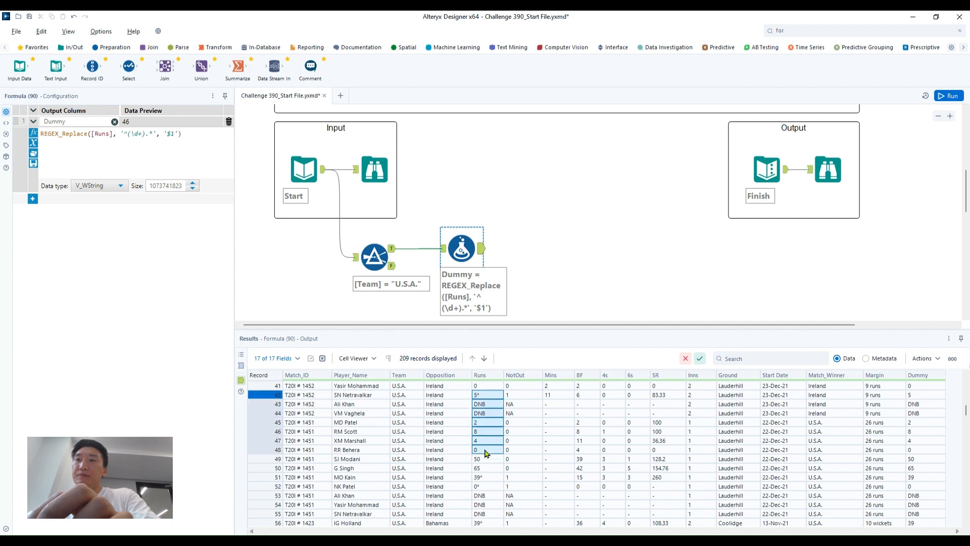
right_click(485, 429)
left_click(546, 470)
left_click(546, 312)
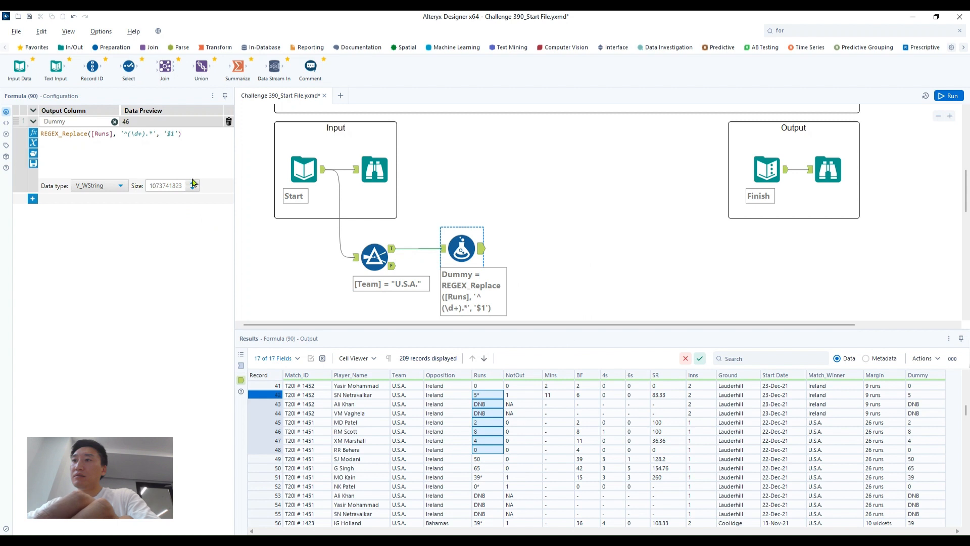
Step: Add a second output column named "Runs in Number" to the formula with data type Int16
left_click(33, 199)
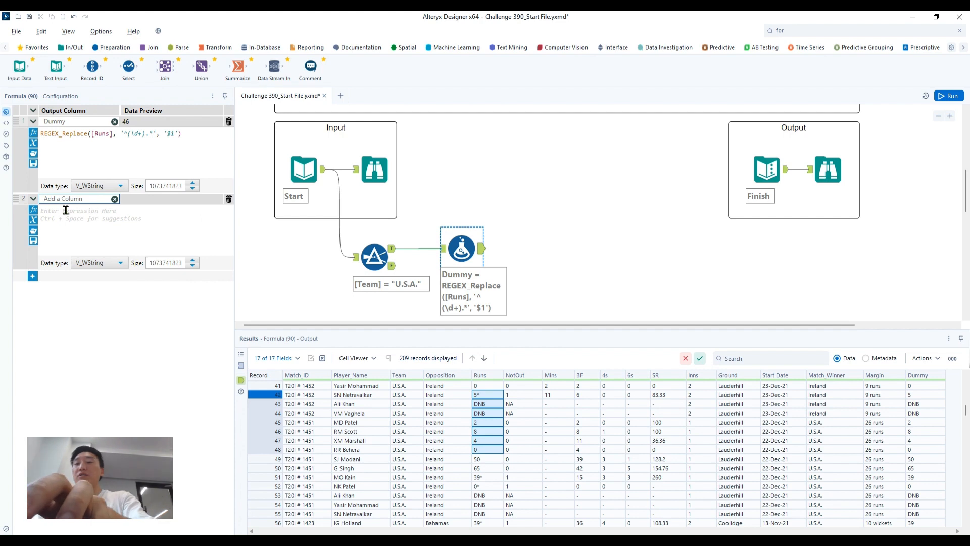
type("Runs in Number")
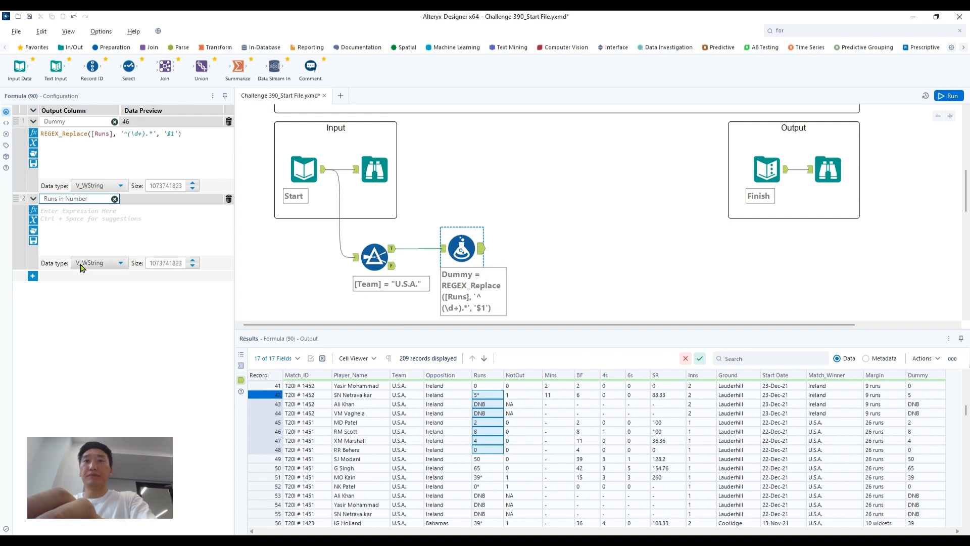
left_click(99, 263)
scroll(101, 324, "up", 3)
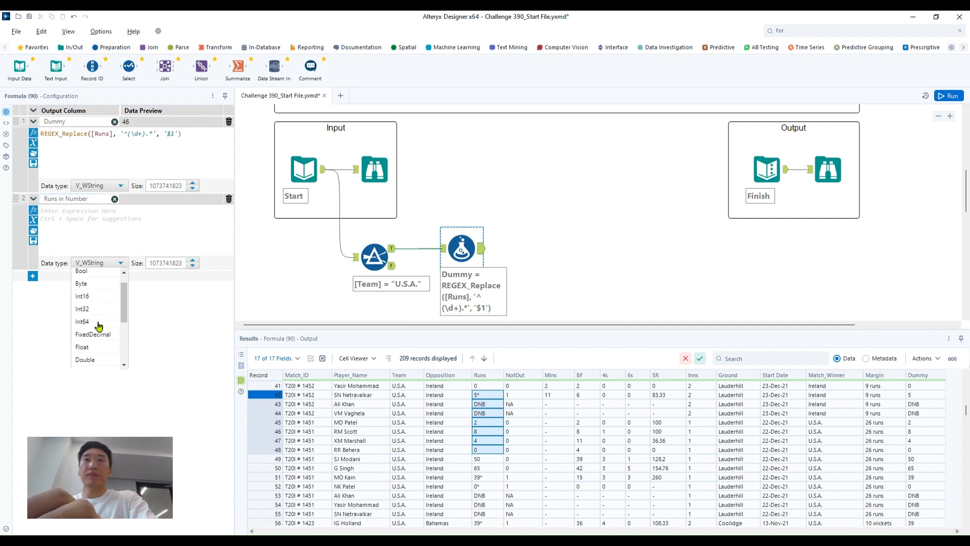
left_click(99, 300)
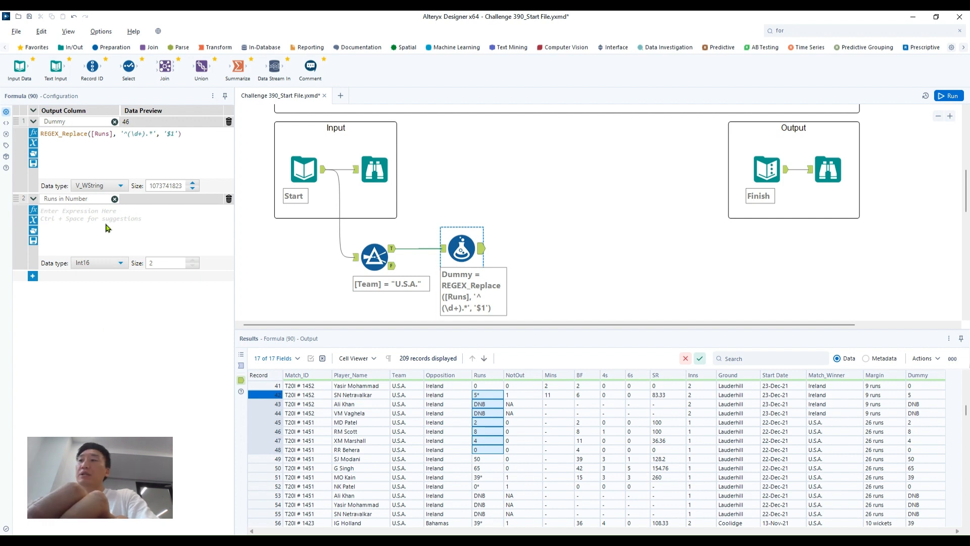
Step: Enter the expression IIF([Dummy]='DNB', 0, ToNumber([Dummy])) for the "Runs in Number" column
type("IIF(bool, x, y)")
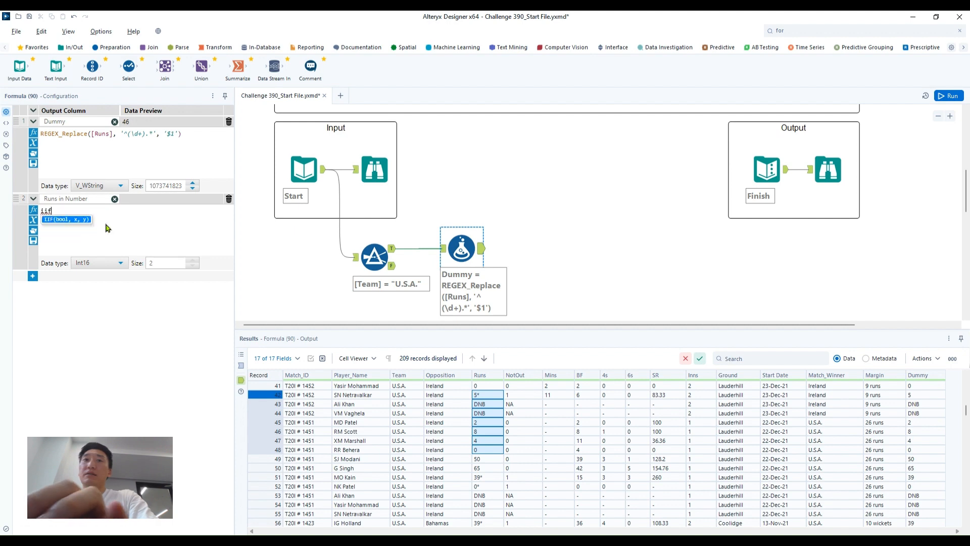
key("Tab")
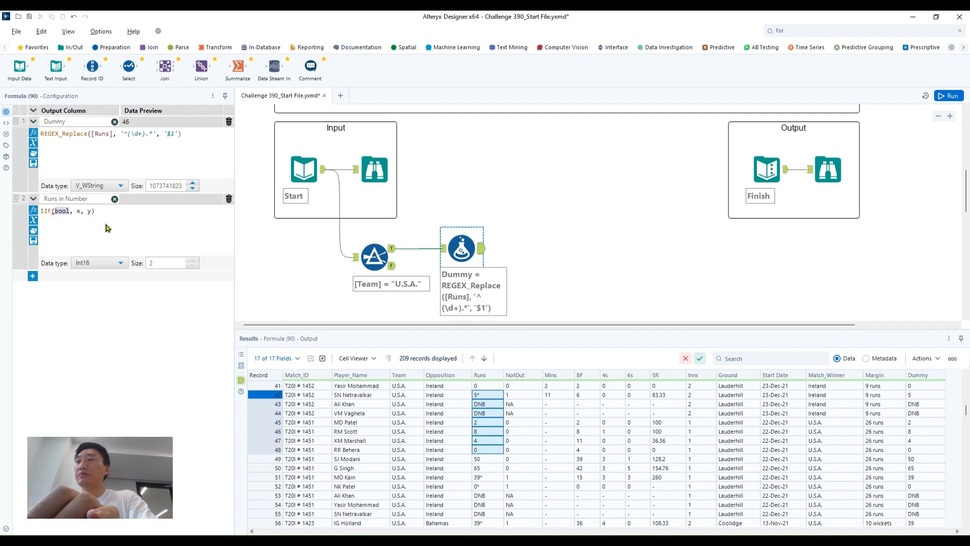
type("[Dummy]=")
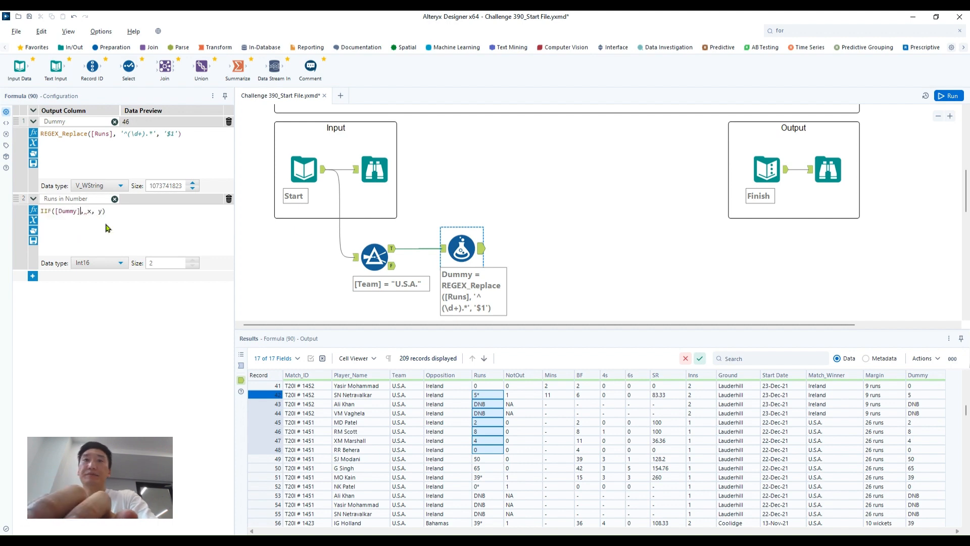
type("''")
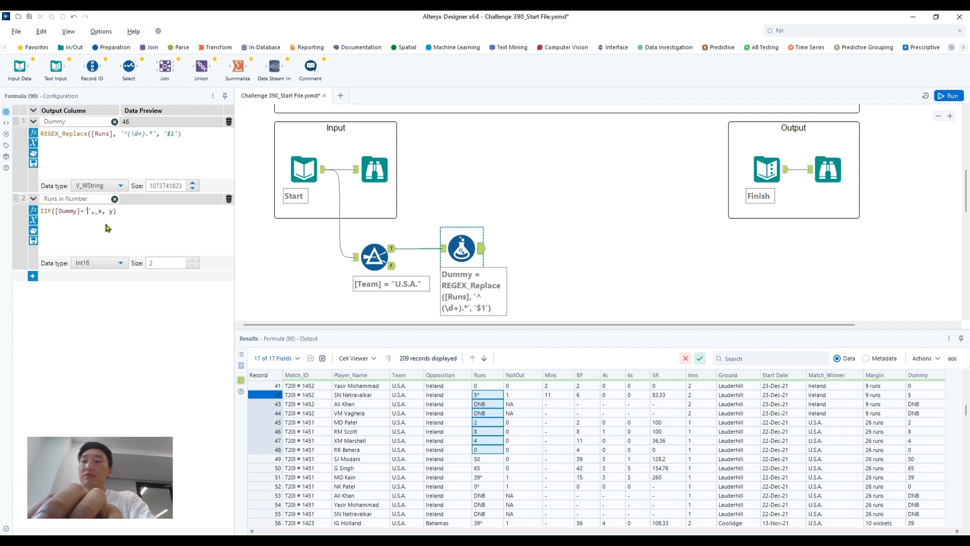
type("DNB")
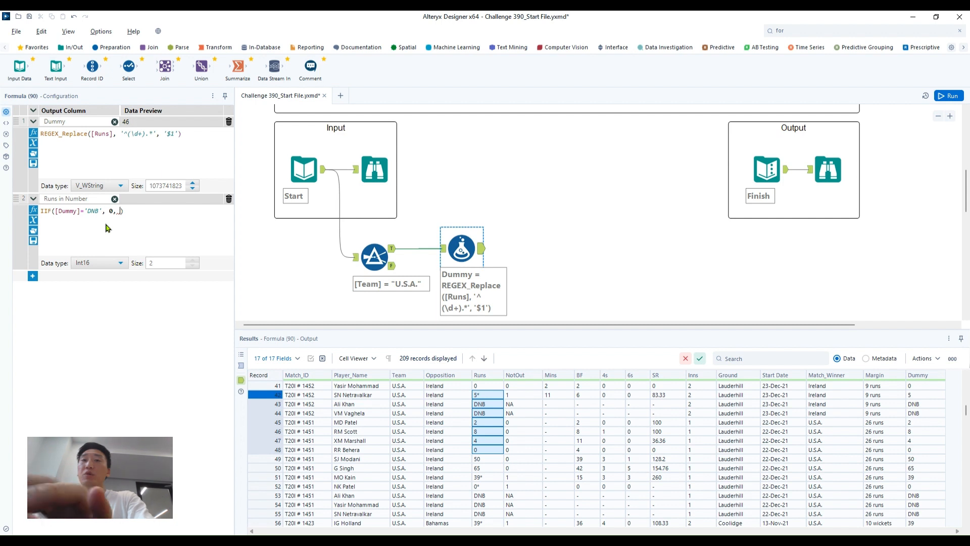
type("tonum")
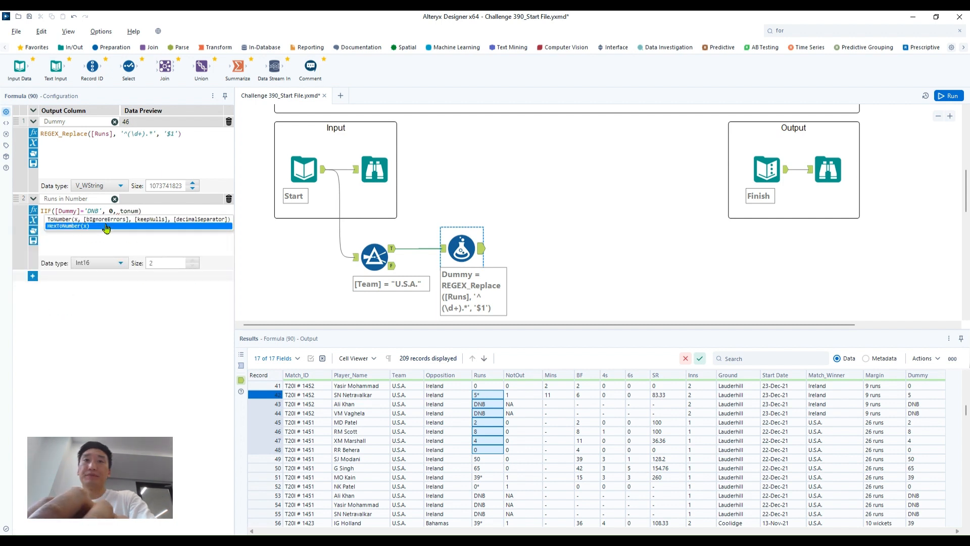
key("Return")
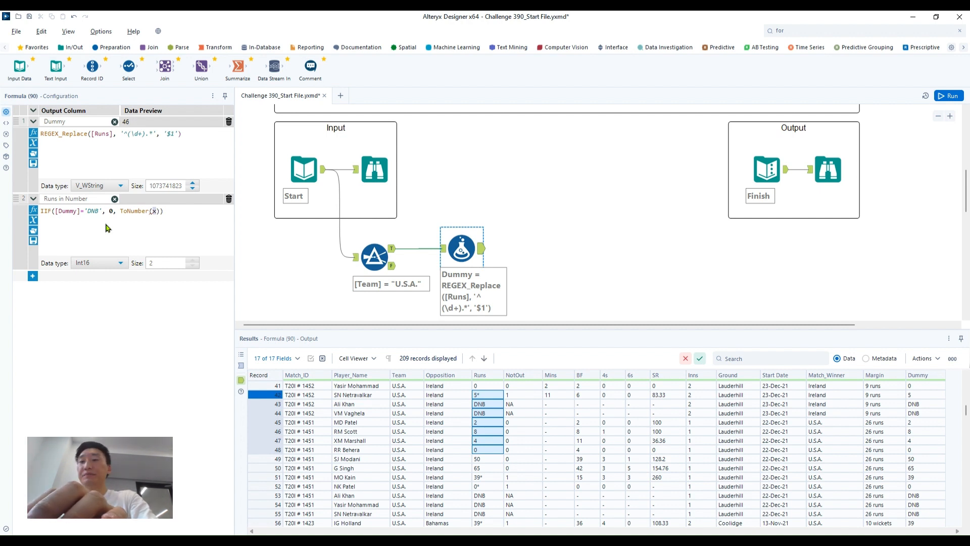
type("[Dummy]")
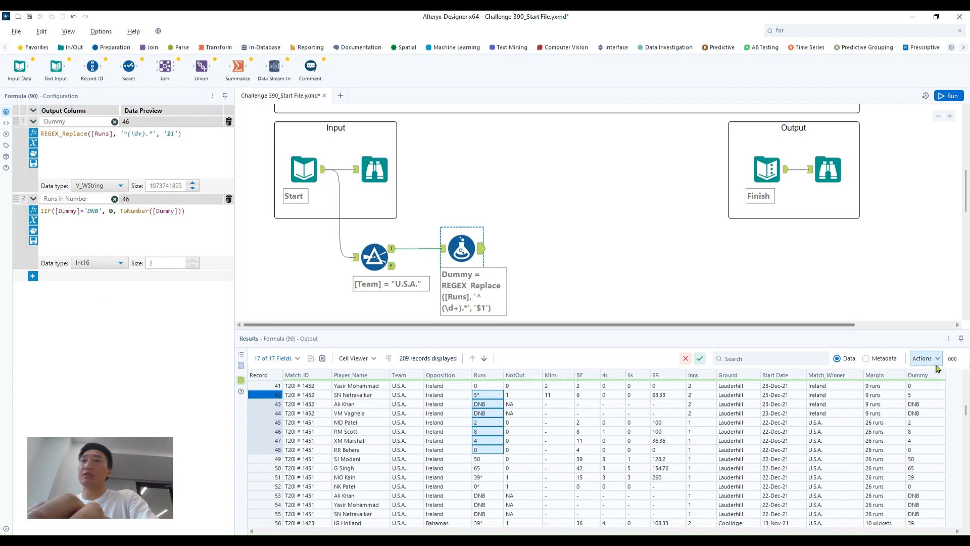
Step: Run the workflow and check the "Runs in Number" values in the Formula output, including the asterisked and DNB records
left_click(499, 271)
key("ctrl+r")
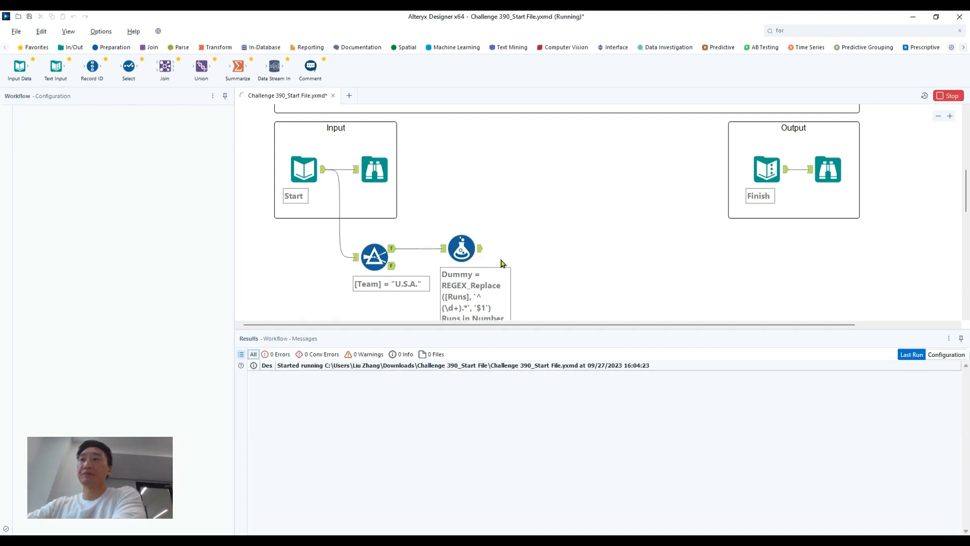
left_click(480, 249)
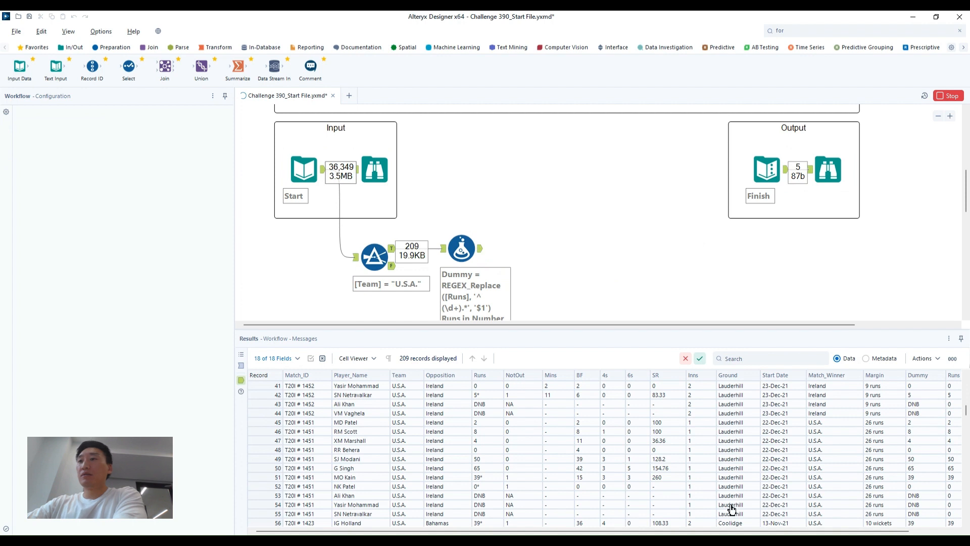
left_click_drag(928, 395, 943, 484)
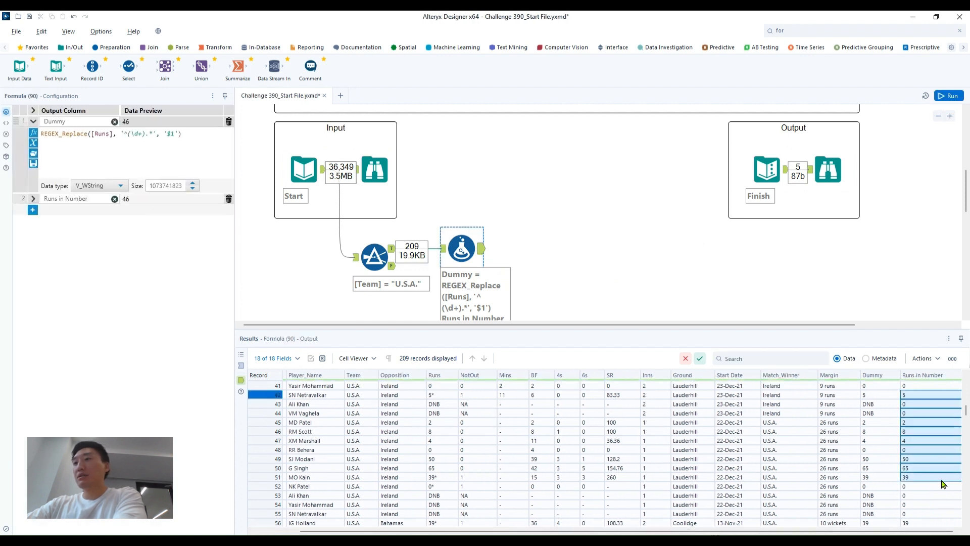
left_click(271, 477)
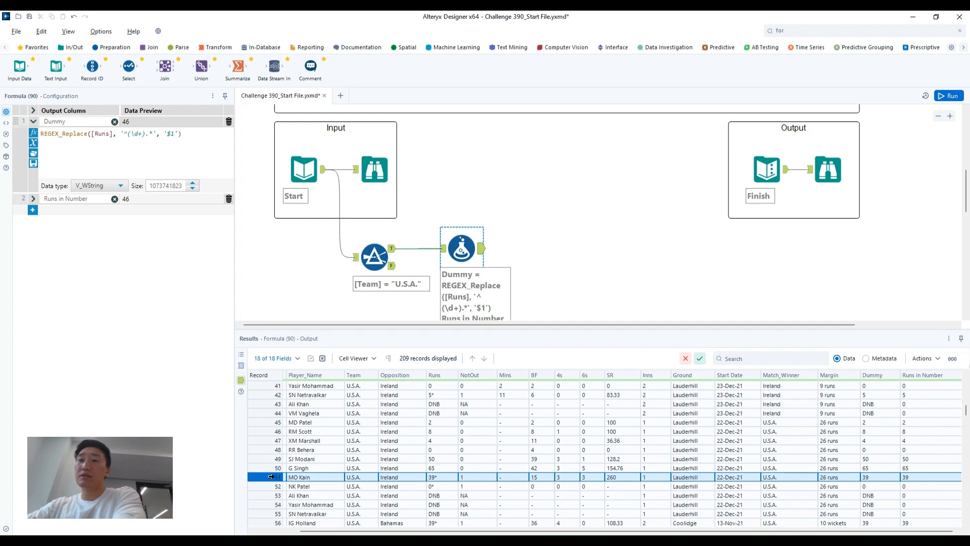
left_click_drag(265, 495, 265, 514)
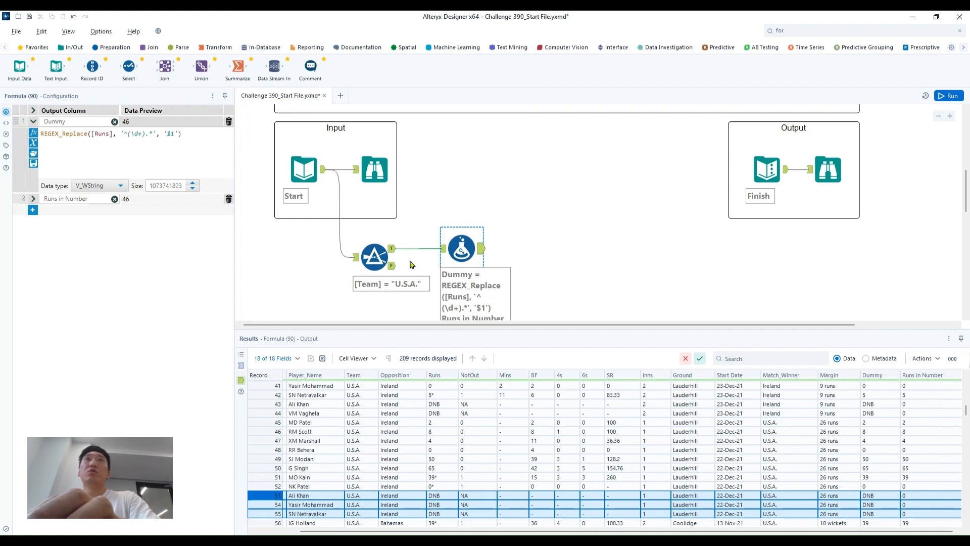
Step: Add a Summarize tool after the Formula tool and group by Player_Name
left_click_drag(238, 67, 549, 249)
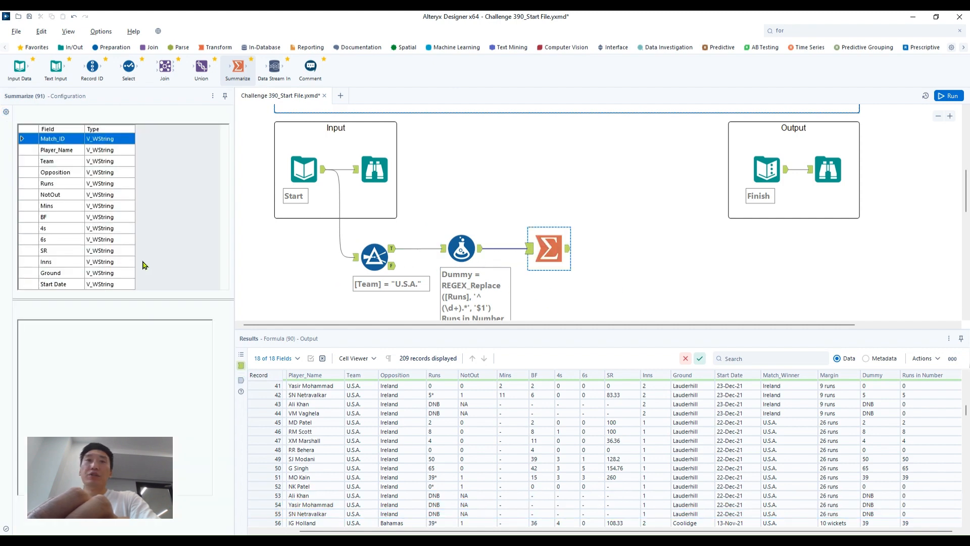
left_click(91, 149)
left_click(118, 310)
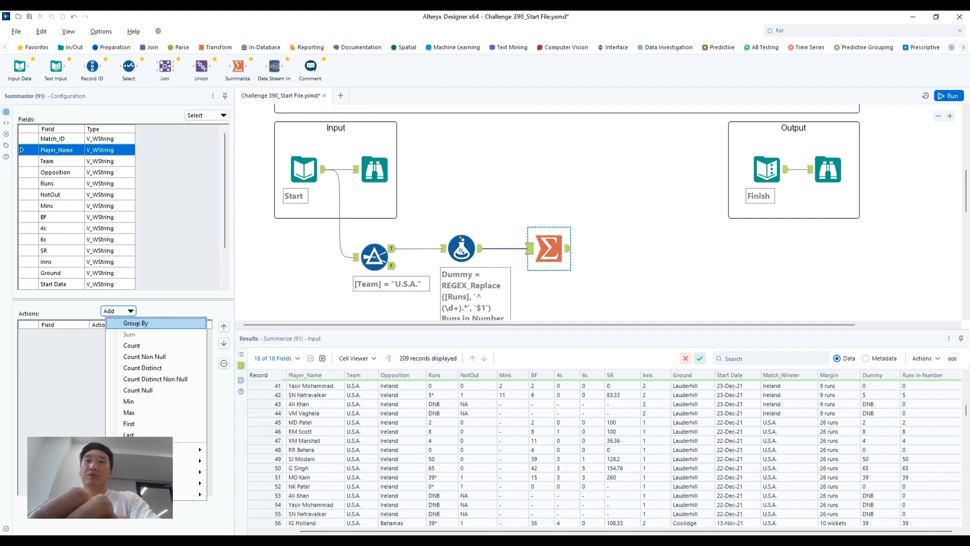
left_click(135, 323)
Step: Add a Sum of "Runs in Number" to the Summarize tool, run the workflow and review the highest player totals
scroll(225, 222, "down", 2)
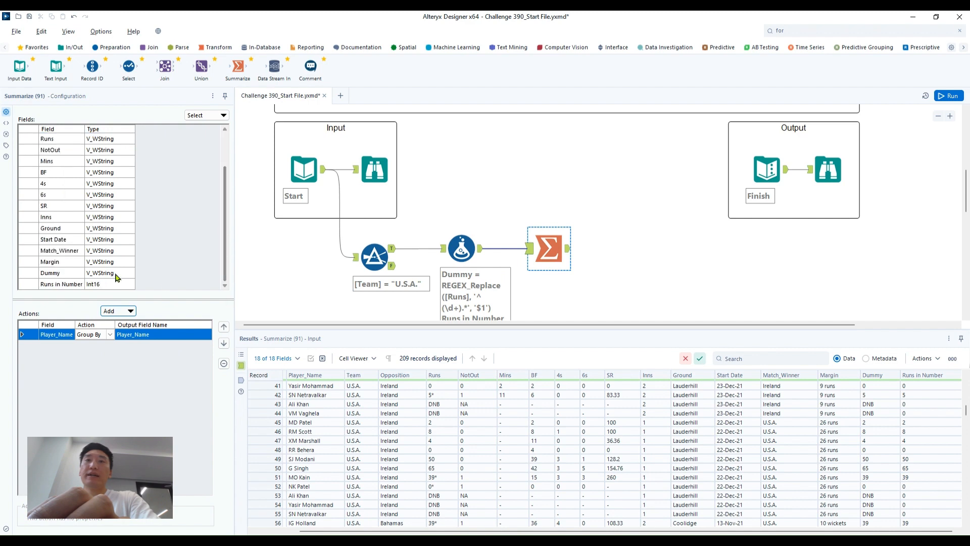
left_click(104, 283)
left_click(117, 311)
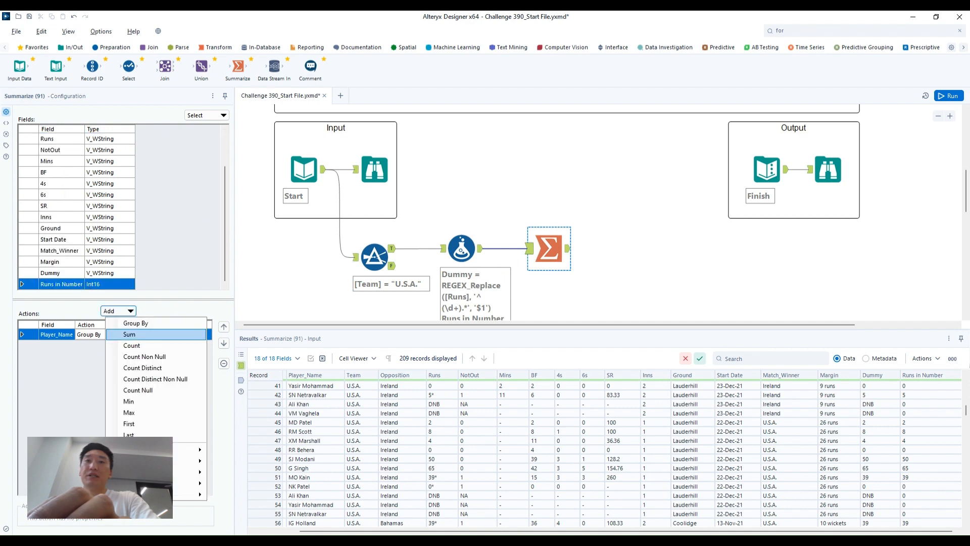
left_click(129, 334)
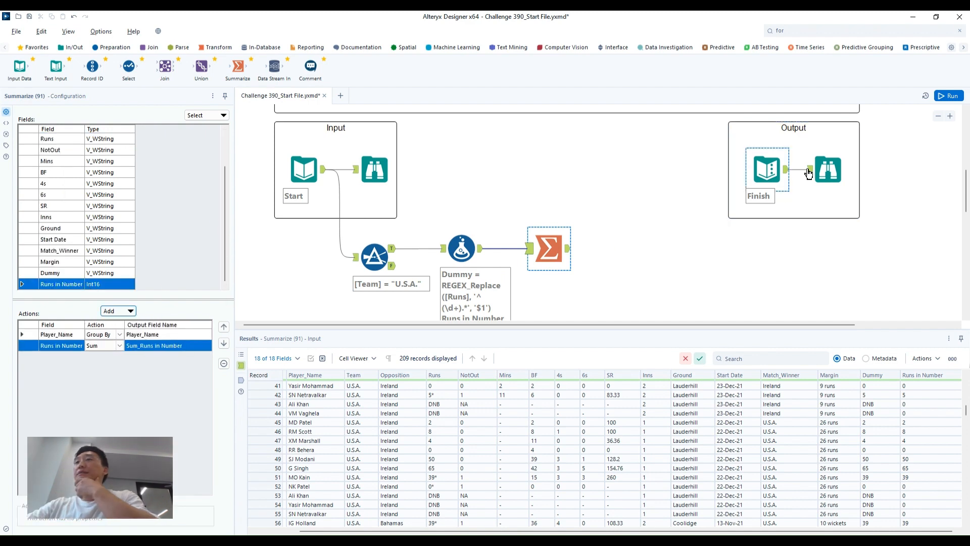
key("ctrl+r")
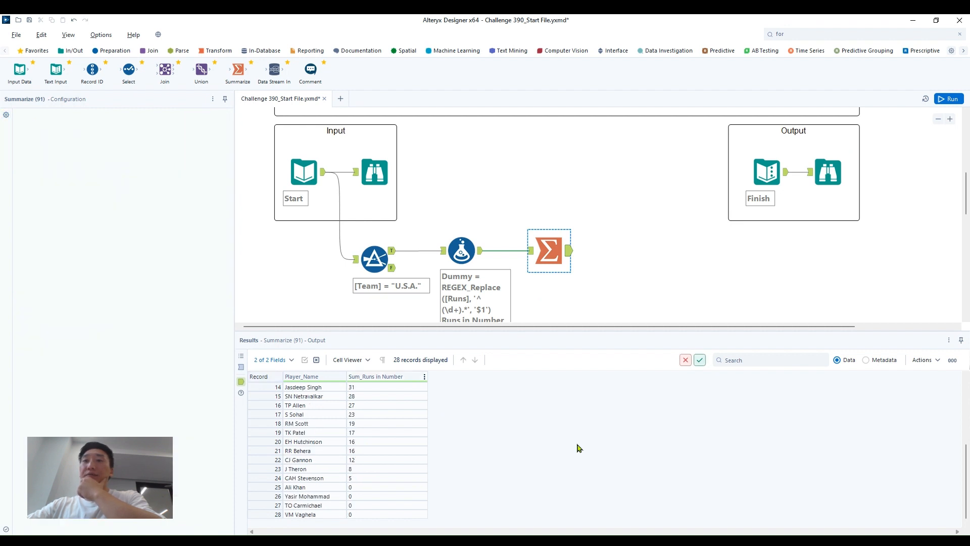
left_click_drag(269, 387, 269, 414)
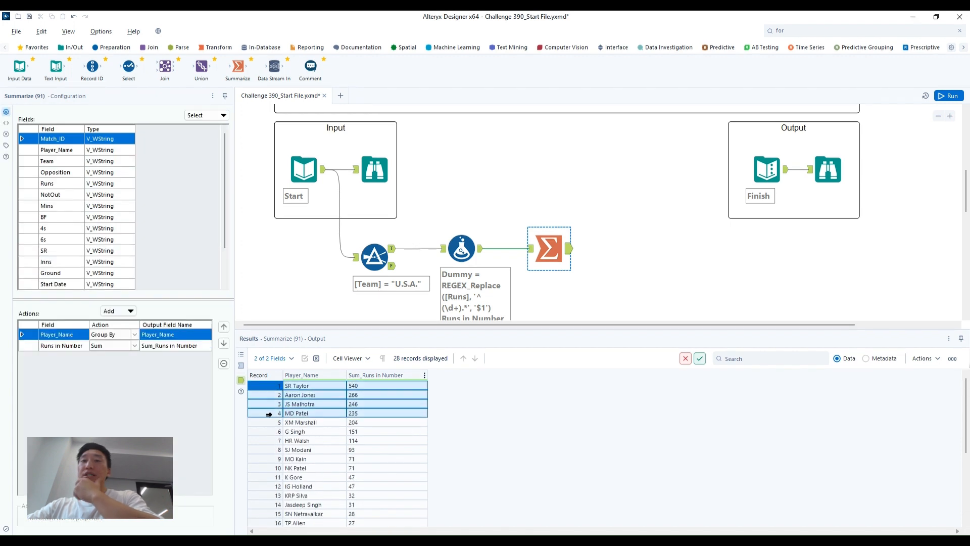
Step: Add a Sample tool after the Summarize tool, leaving space between them for another tool
left_click(834, 33)
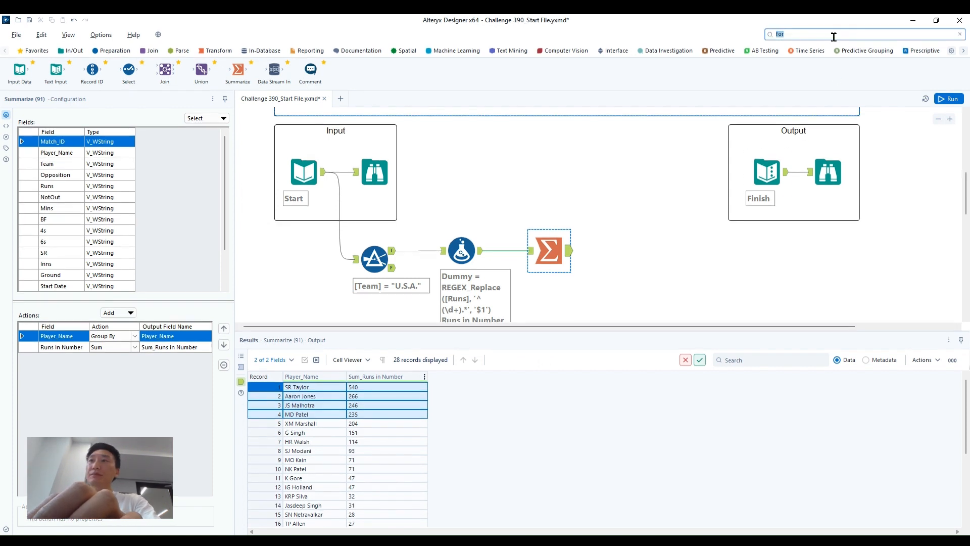
type("sam")
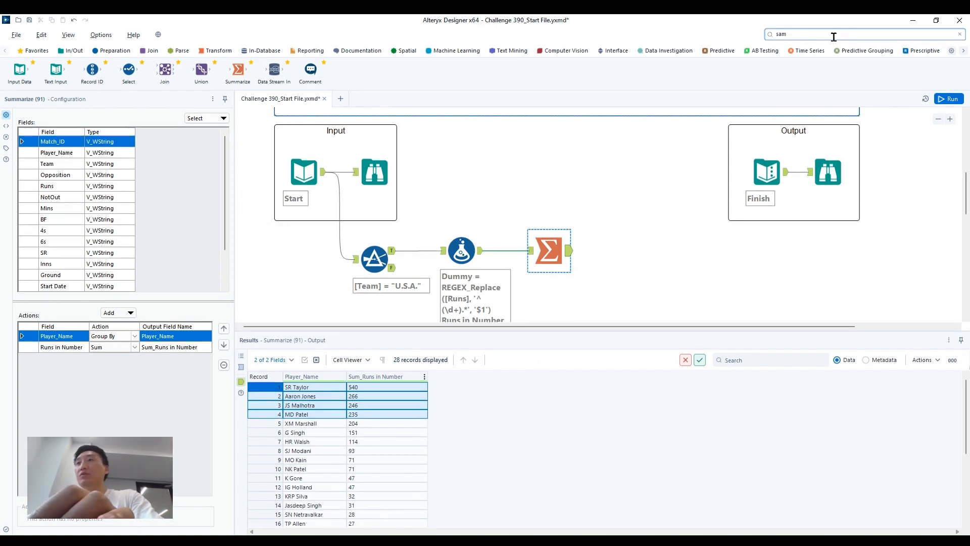
left_click_drag(809, 60, 619, 251)
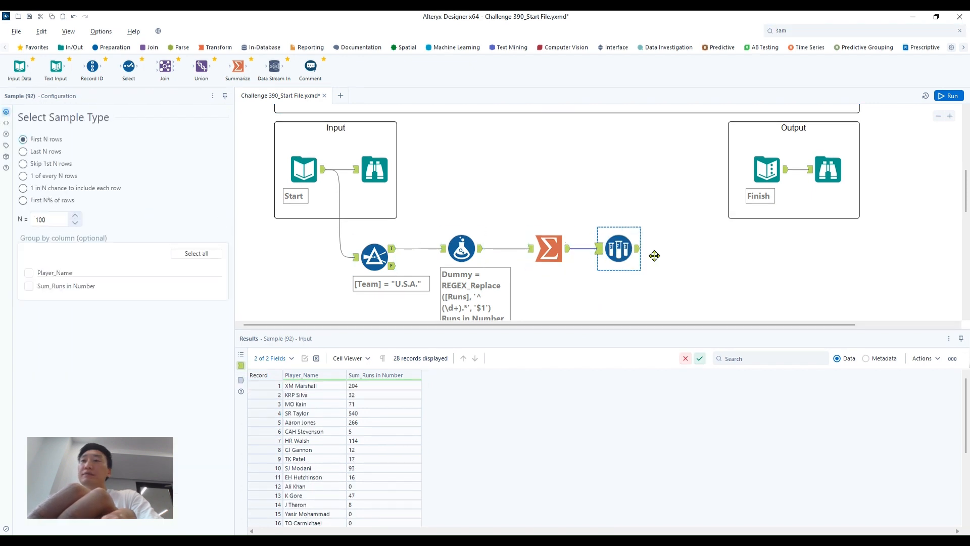
left_click_drag(619, 251, 671, 250)
Step: Insert a Sort tool between Summarize and Sample, ordering by "Sum_Runs in Number" in descending order
left_click(835, 35)
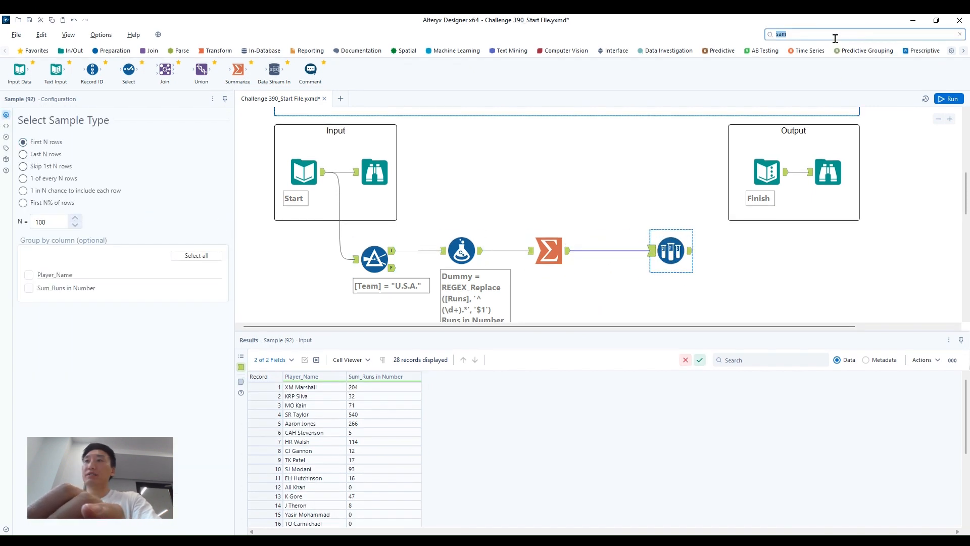
type("sort")
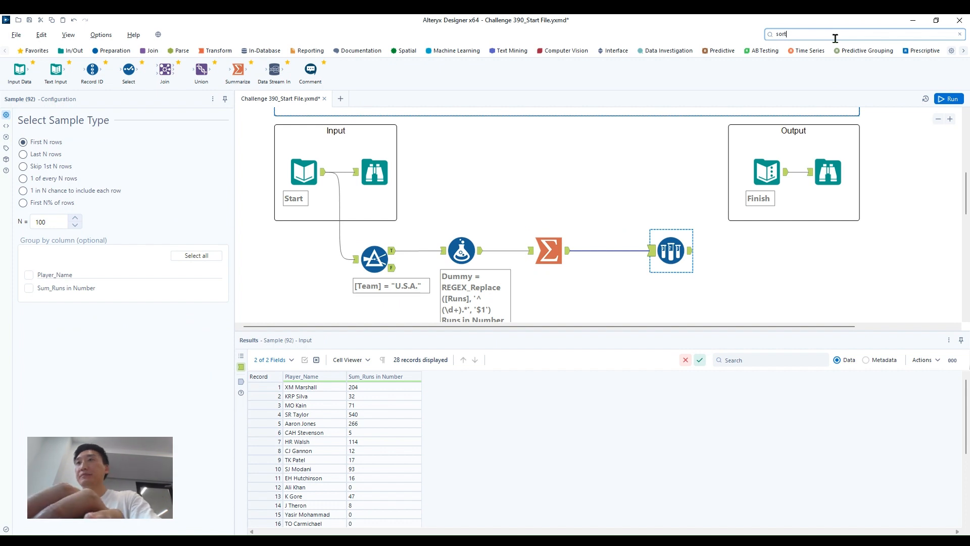
left_click_drag(829, 58, 600, 248)
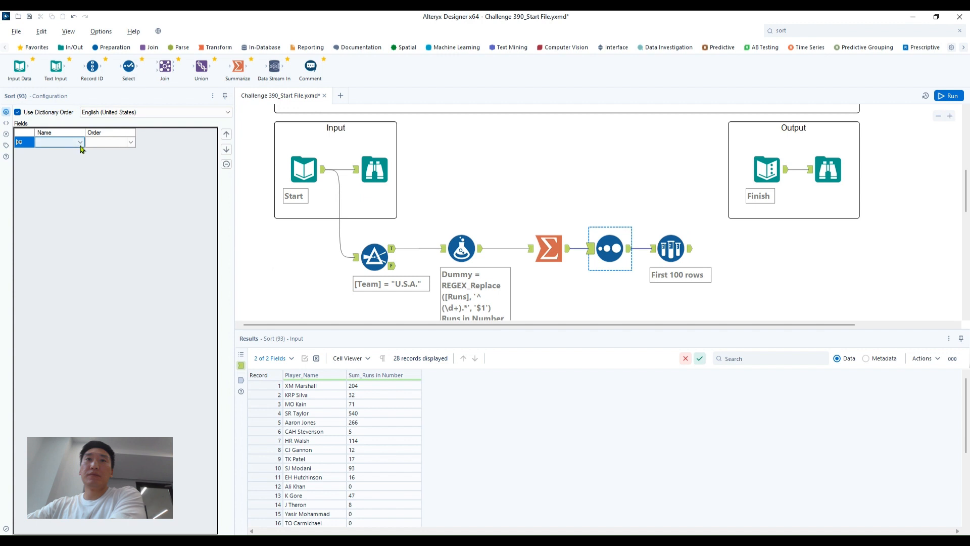
left_click(81, 150)
left_click(71, 164)
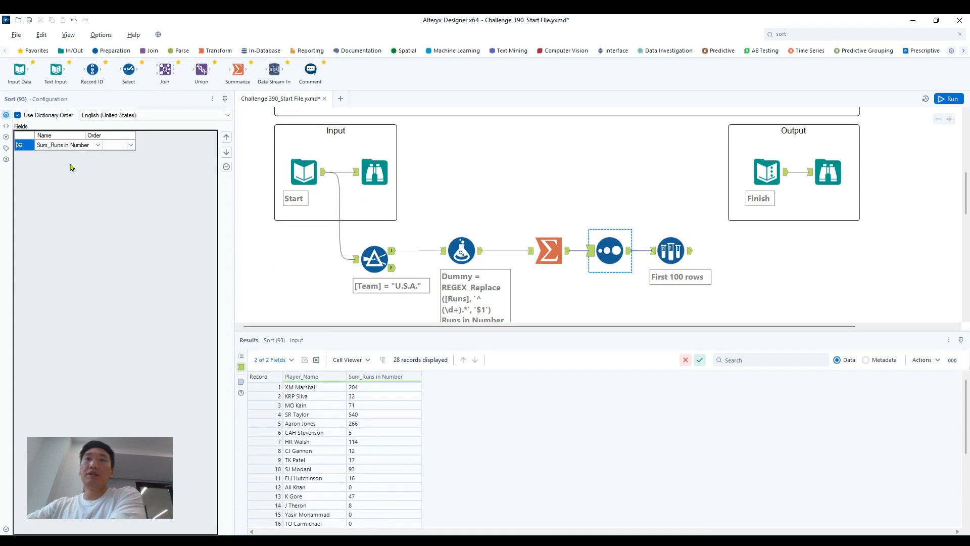
left_click(148, 143)
left_click(126, 158)
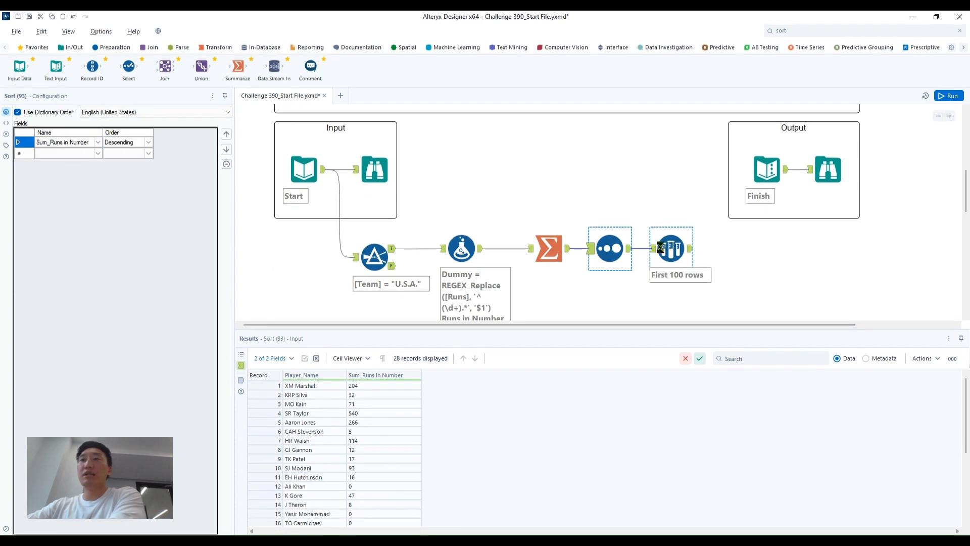
Step: Set the Sample tool to keep the first 5 rows and run the workflow
left_click(671, 249)
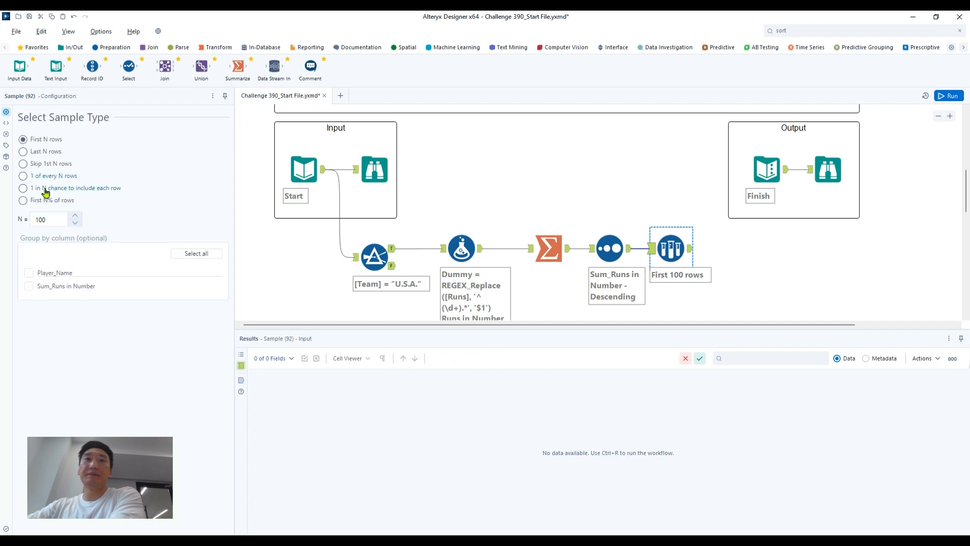
double_click(43, 219)
type("5")
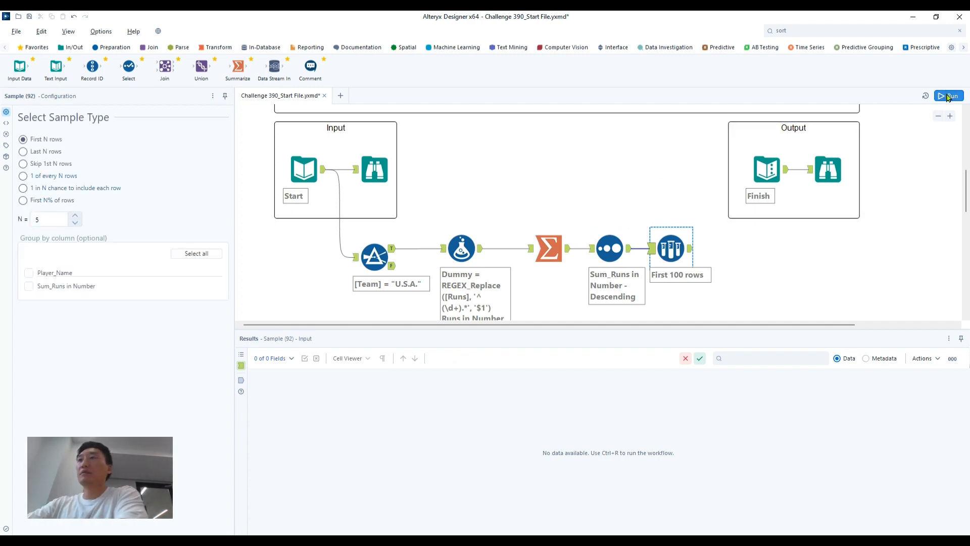
left_click(943, 94)
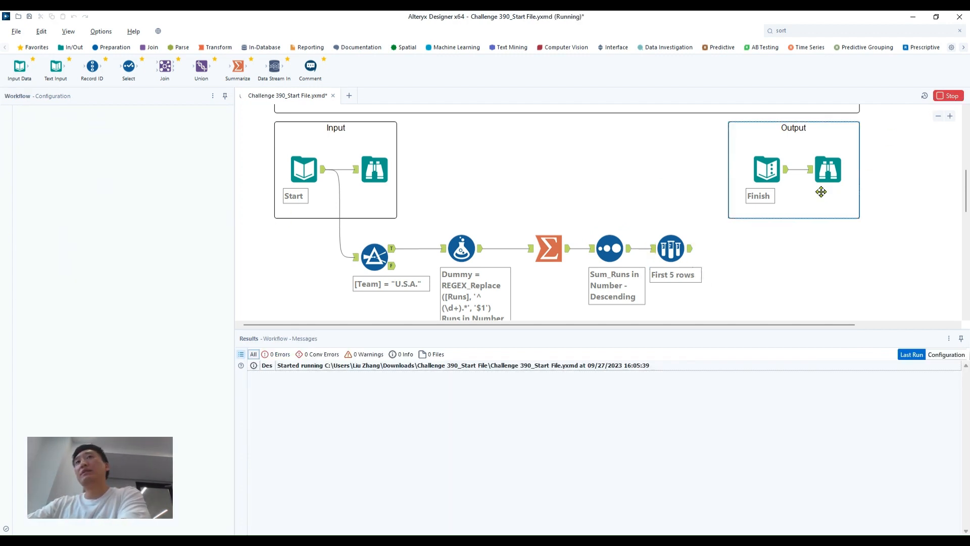
Step: Compare the expected results in the Output container's Browse tool with the Sample tool's output
left_click(829, 171)
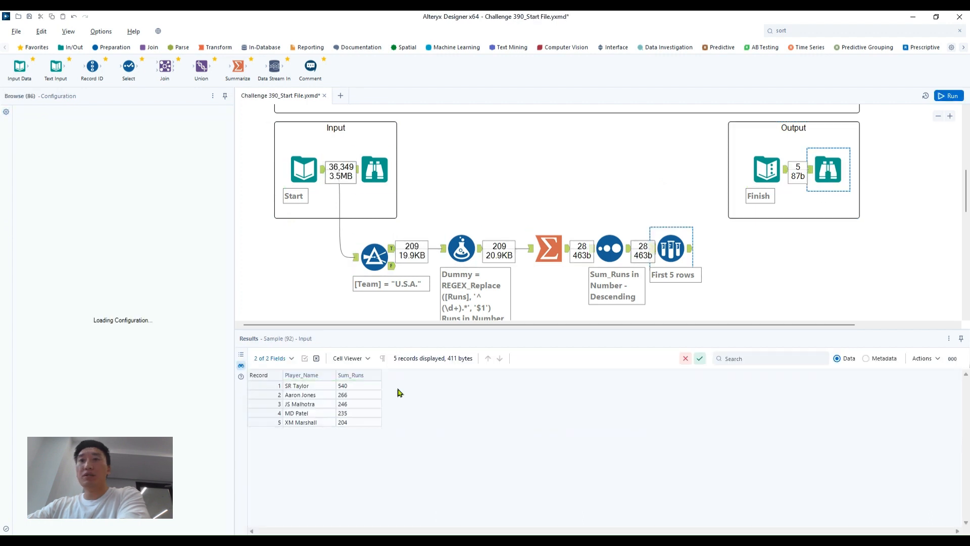
left_click(267, 400)
left_click(682, 264)
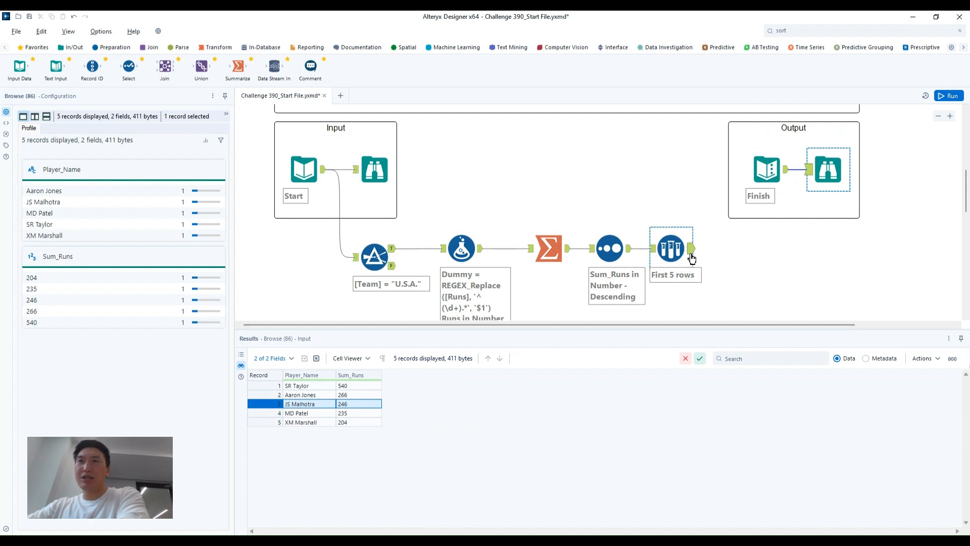
left_click(692, 257)
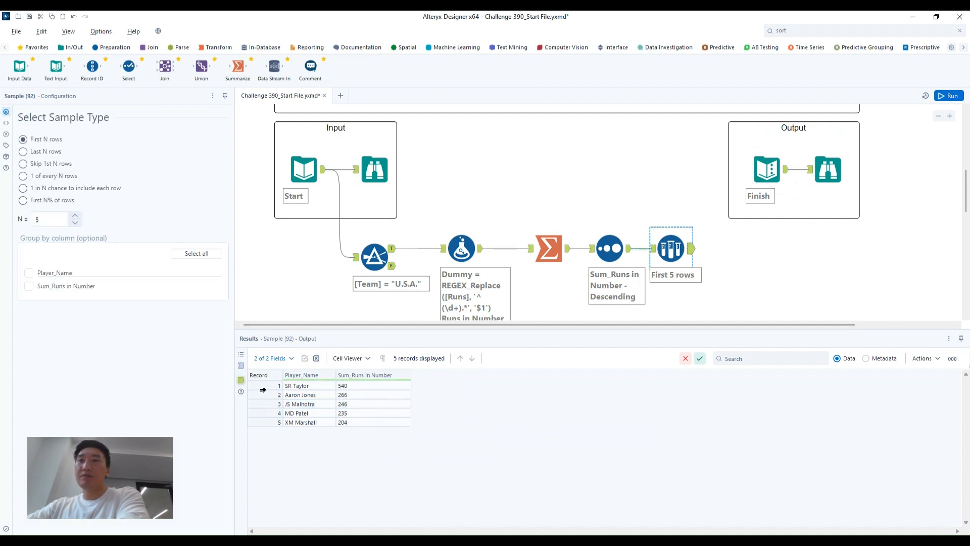
Step: Move the Sample and Sort tools farther along the workflow to even out the spacing, and open the Formula tool's configuration
left_click_drag(671, 248, 706, 249)
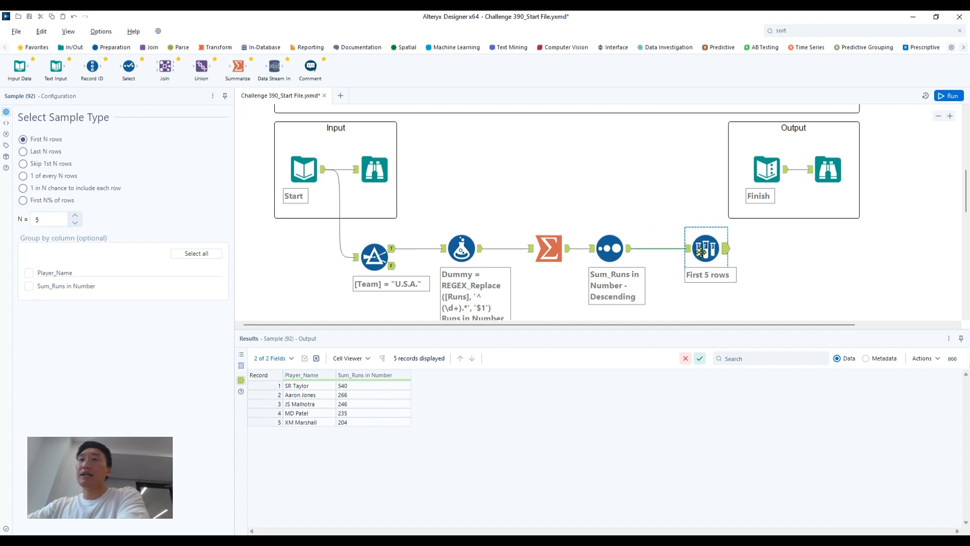
left_click(622, 248)
left_click_drag(621, 248, 647, 248)
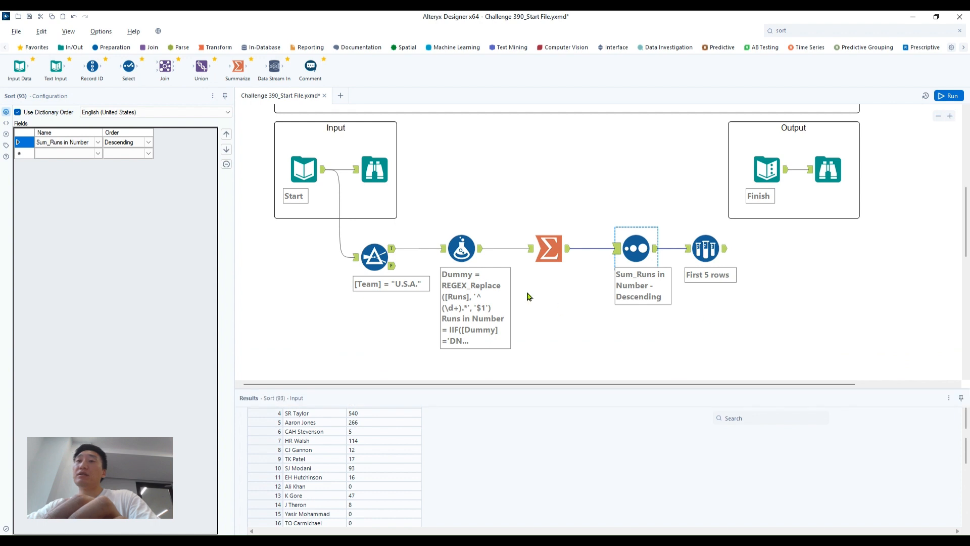
left_click(470, 249)
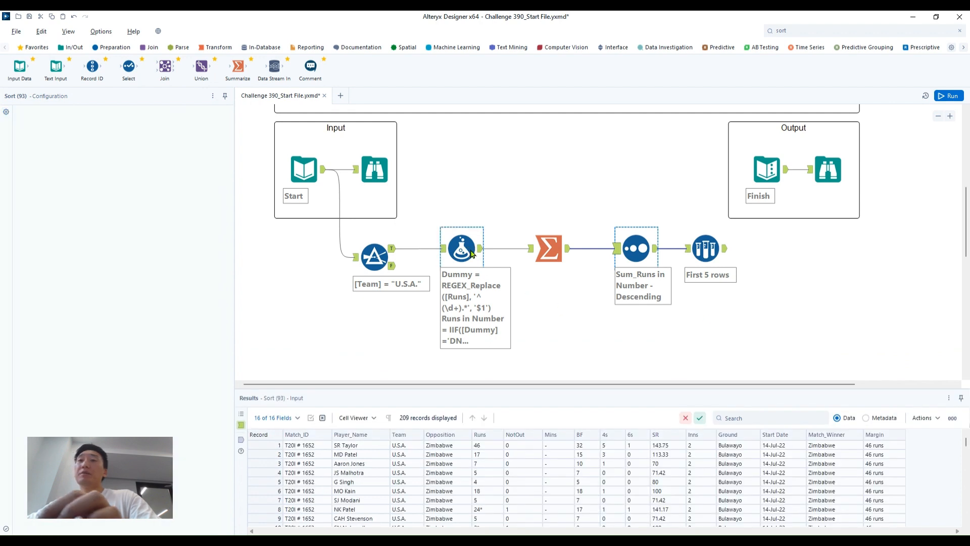